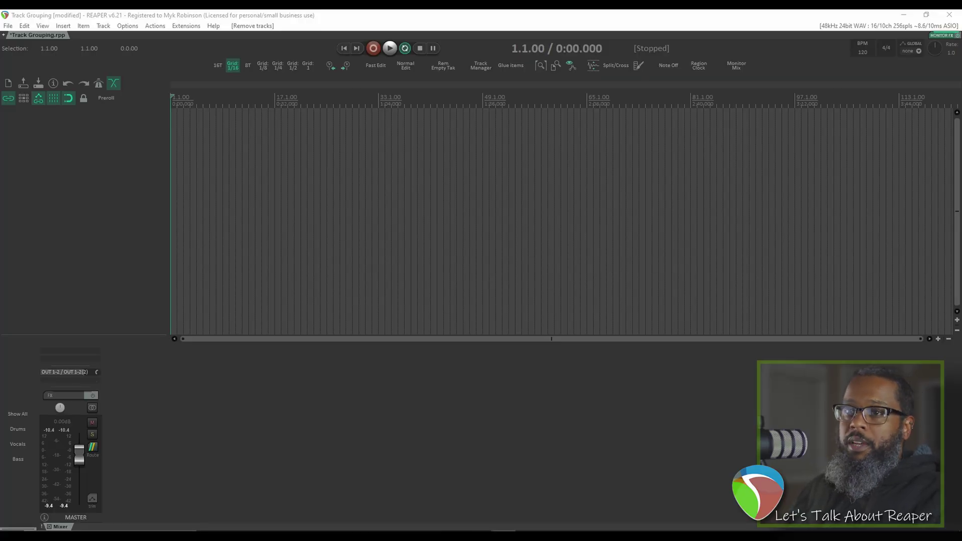
# Insert ten new empty tracks with Insert multiple tracks and start renaming track 1
pyautogui.rightClick(56, 155)
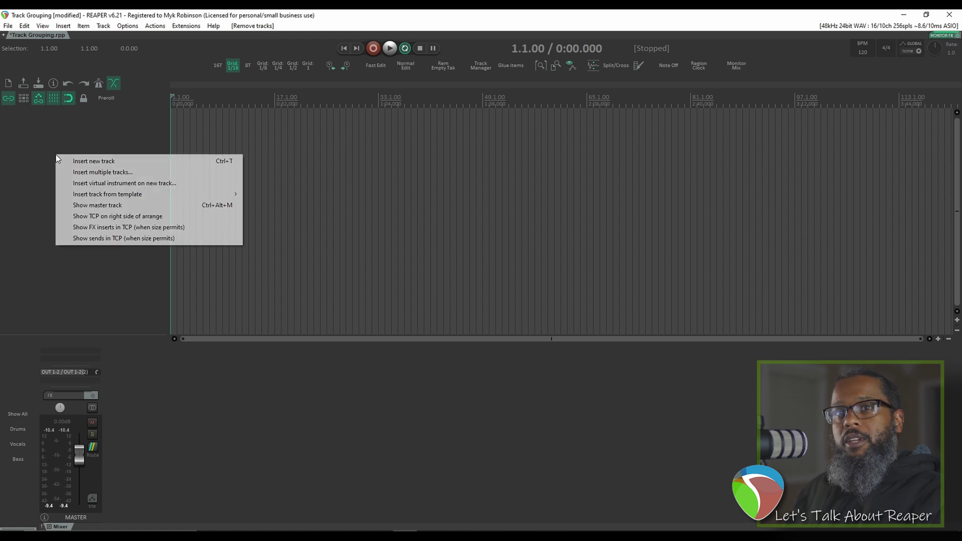
pyautogui.click(89, 172)
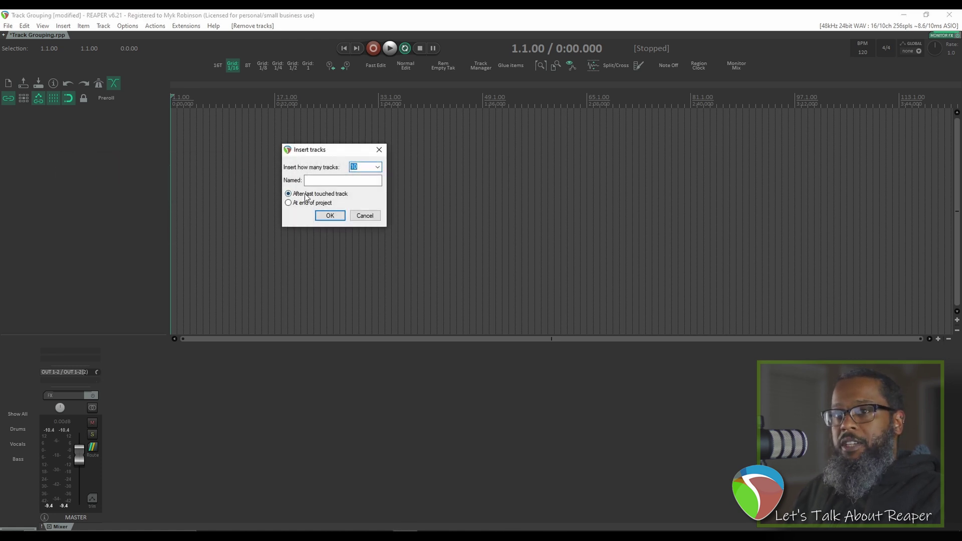
pyautogui.click(335, 216)
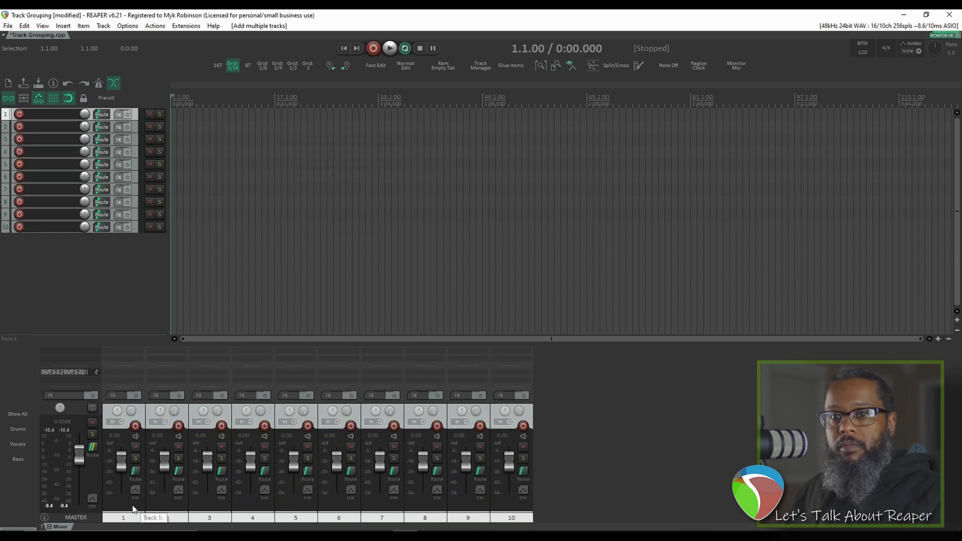
pyautogui.doubleClick(133, 507)
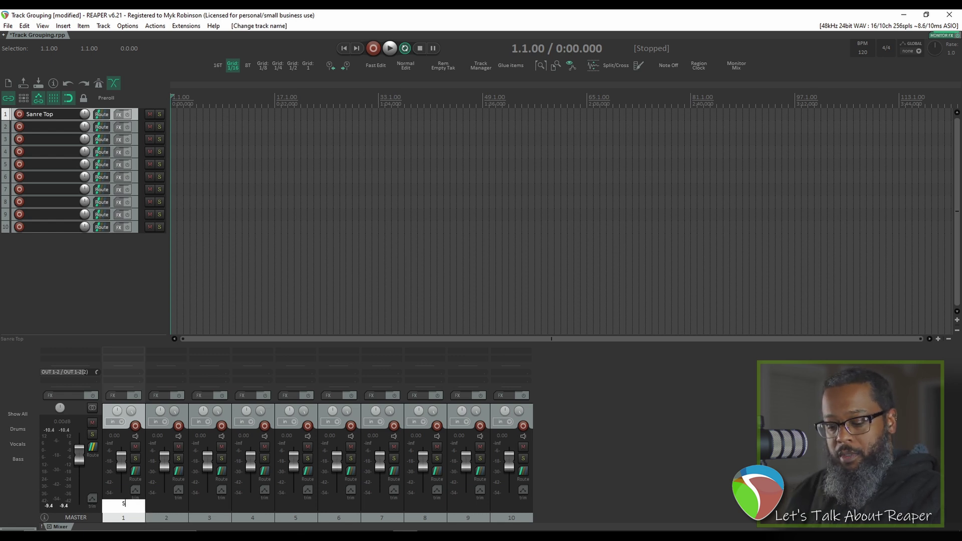
# Name tracks 1–5 Snare Top, Snare Btm, Kick, Tom 1 and Tom 2
pyautogui.write('Snare Top')
pyautogui.press('Tab')
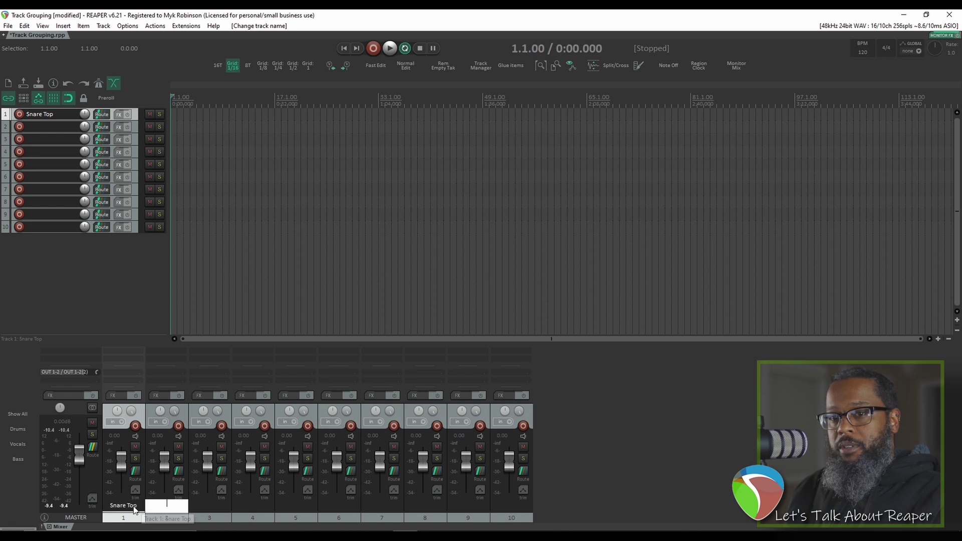
pyautogui.write('Snare Btm')
pyautogui.press('Tab')
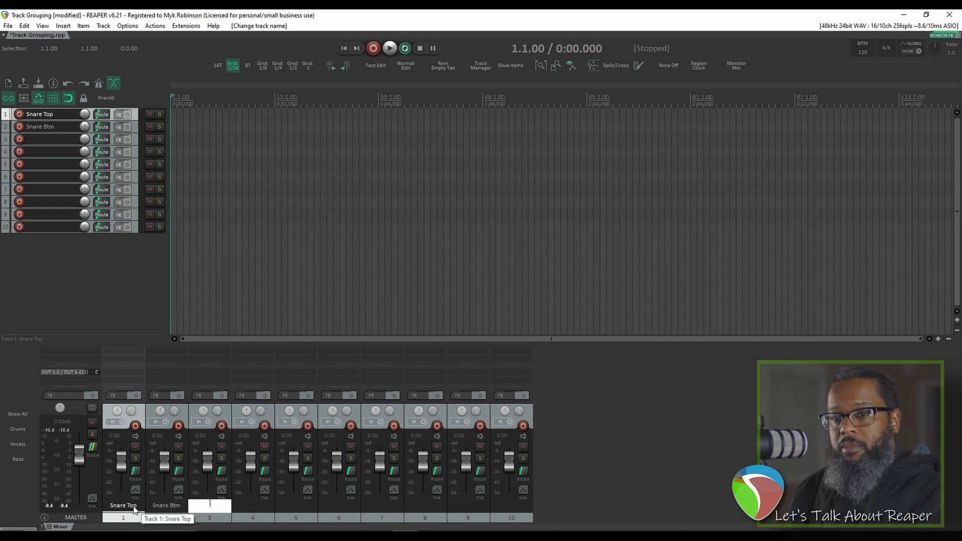
pyautogui.write('Kick')
pyautogui.press('Tab')
pyautogui.write('Tom 1')
pyautogui.press('Tab')
pyautogui.write('Tom 2')
pyautogui.press('Tab')
# Name tracks 6–10 Tom 3, OH Hat, OH Ride, Room Hat and Room Ride
pyautogui.write('T')
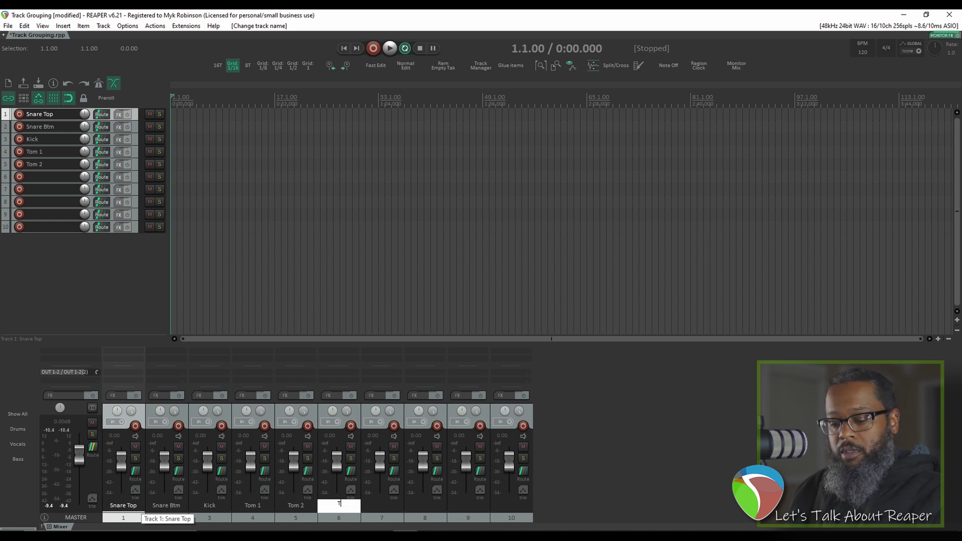
pyautogui.write('om 3')
pyautogui.press('Tab')
pyautogui.write('OH')
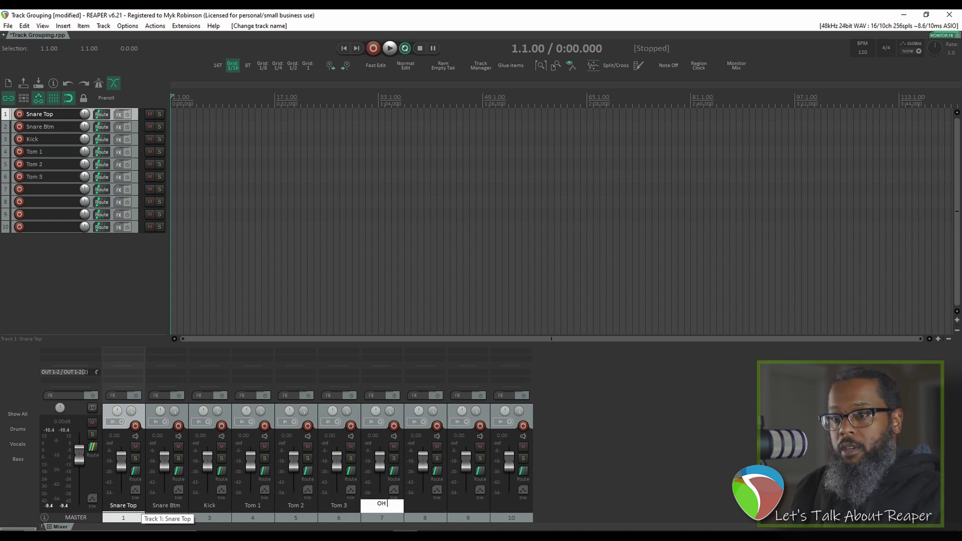
pyautogui.write(' Hat')
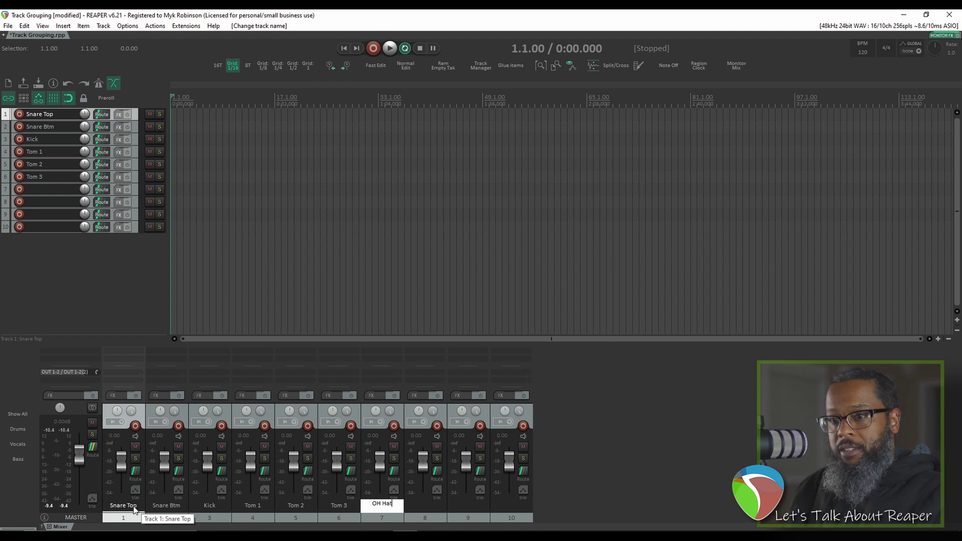
pyautogui.press('Tab')
pyautogui.write('H')
pyautogui.write('H R')
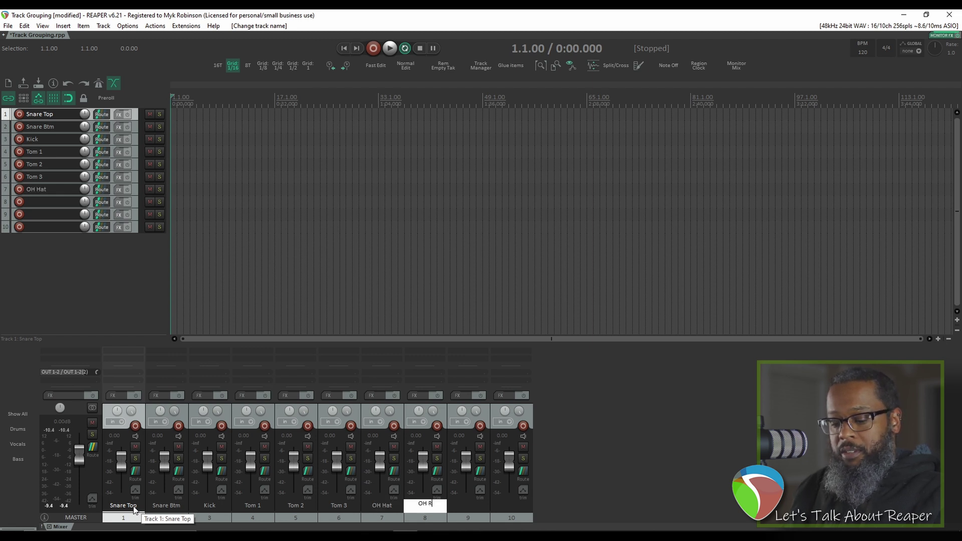
pyautogui.write('ide')
pyautogui.press('Tab')
pyautogui.write('Roo')
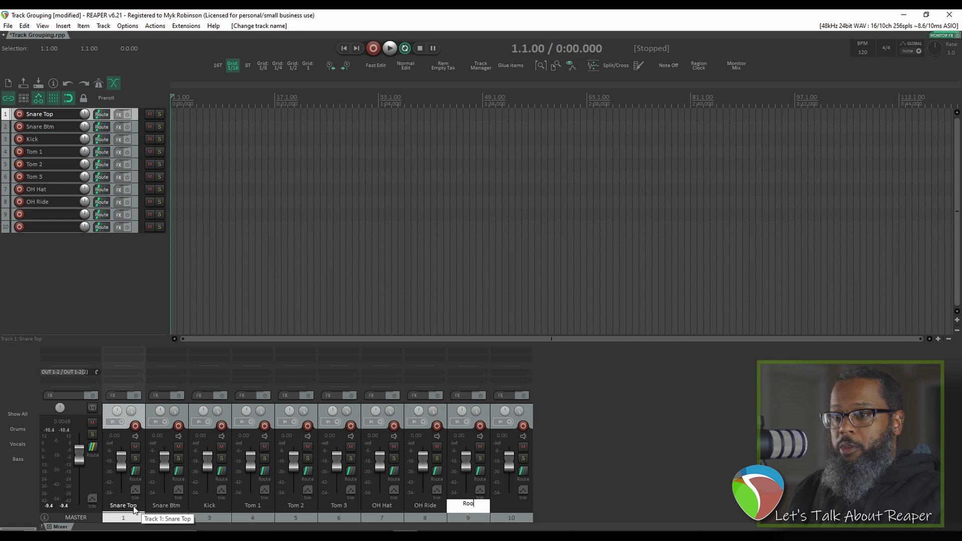
pyautogui.write('m Hat')
pyautogui.press('Tab')
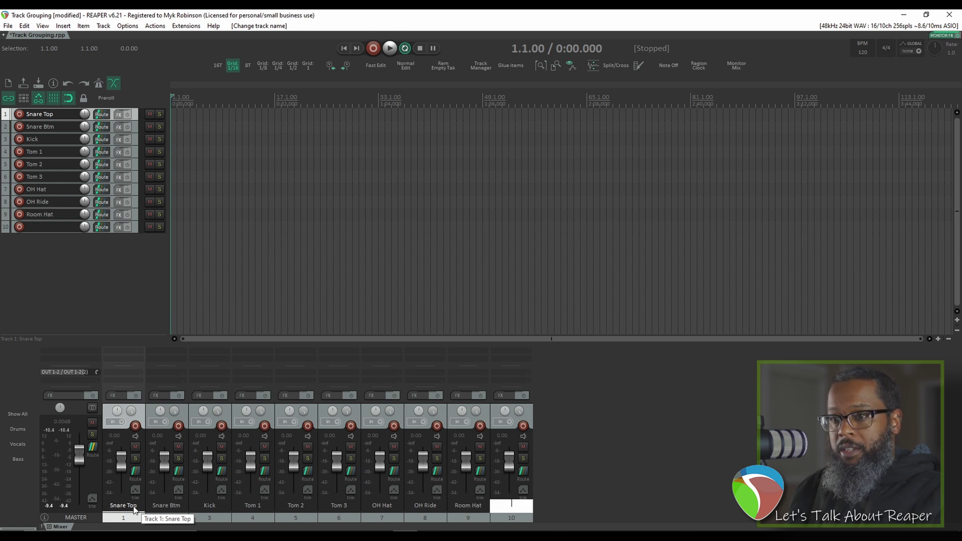
pyautogui.write('Room Ride')
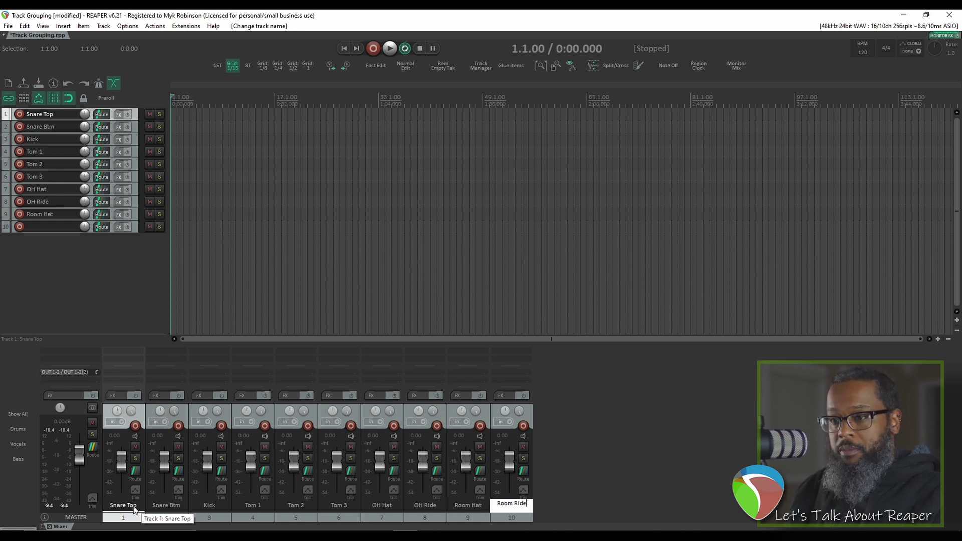
pyautogui.press('Return')
pyautogui.click(45, 25)
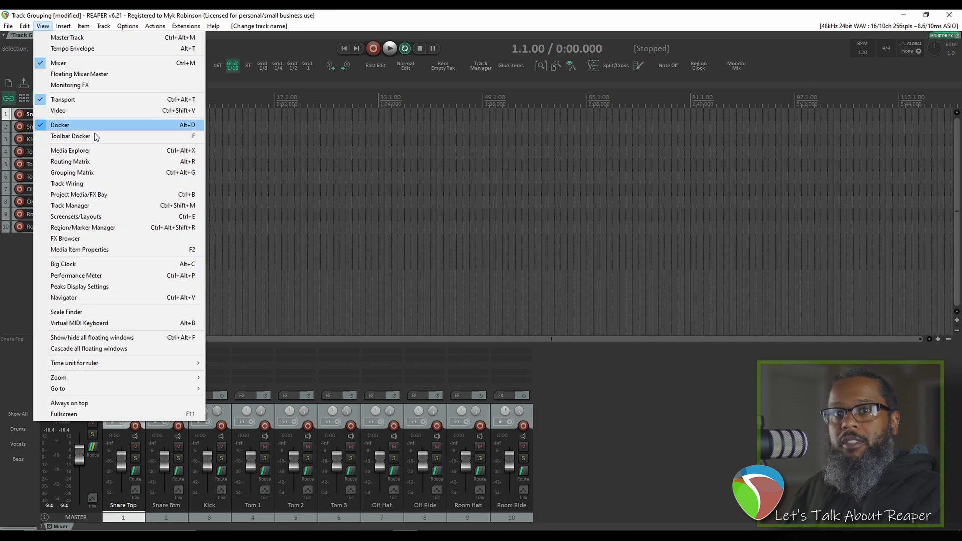
# In the Routing Matrix, assign inputs IN 5-6 through IN 13-14(14) diagonally to Snare Top–Room Ride
pyautogui.click(99, 161)
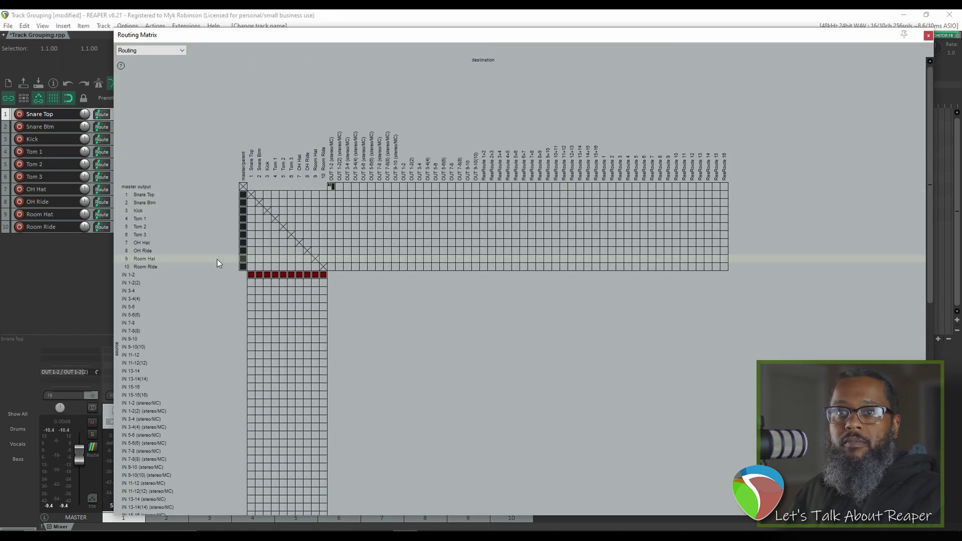
pyautogui.click(252, 307)
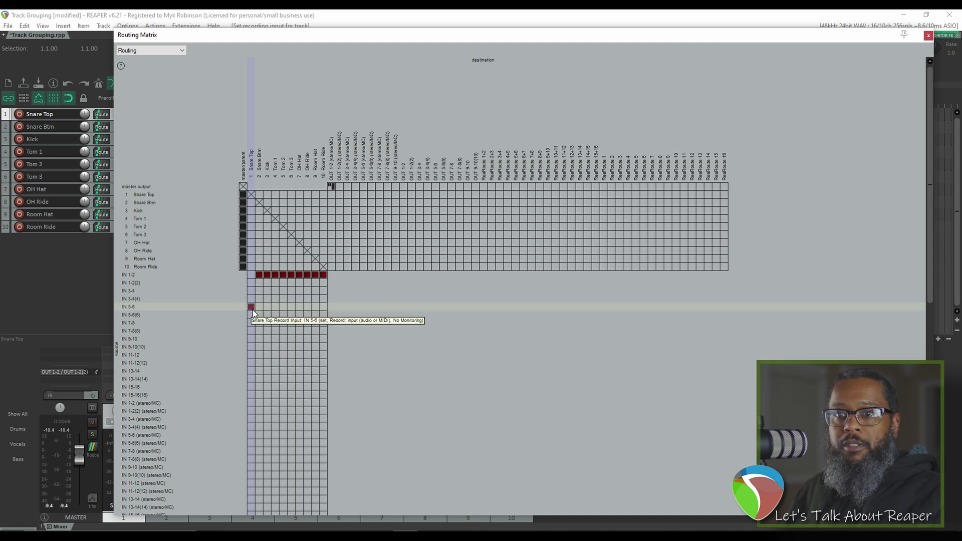
pyautogui.click(259, 315)
pyautogui.click(267, 322)
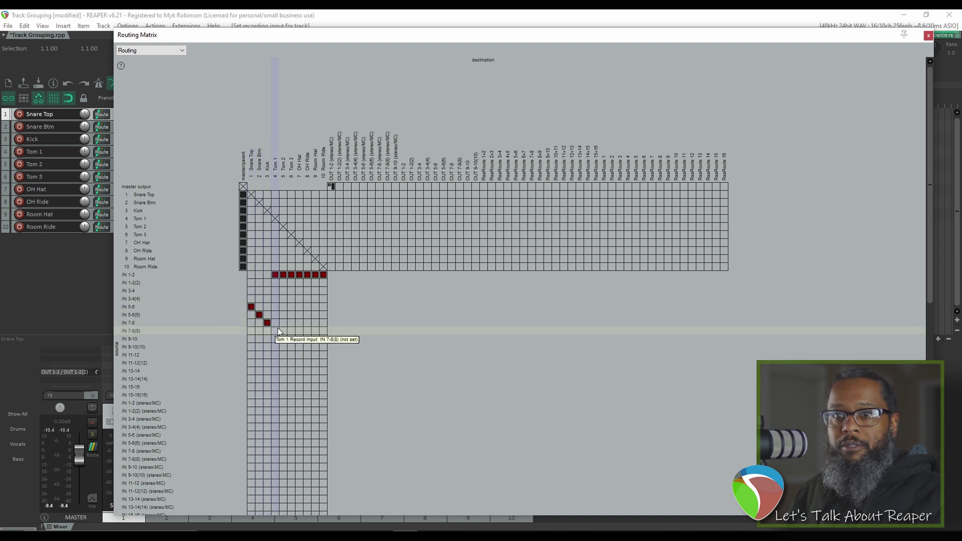
pyautogui.click(275, 331)
pyautogui.click(283, 339)
pyautogui.click(291, 346)
pyautogui.click(299, 355)
pyautogui.click(307, 362)
pyautogui.click(315, 371)
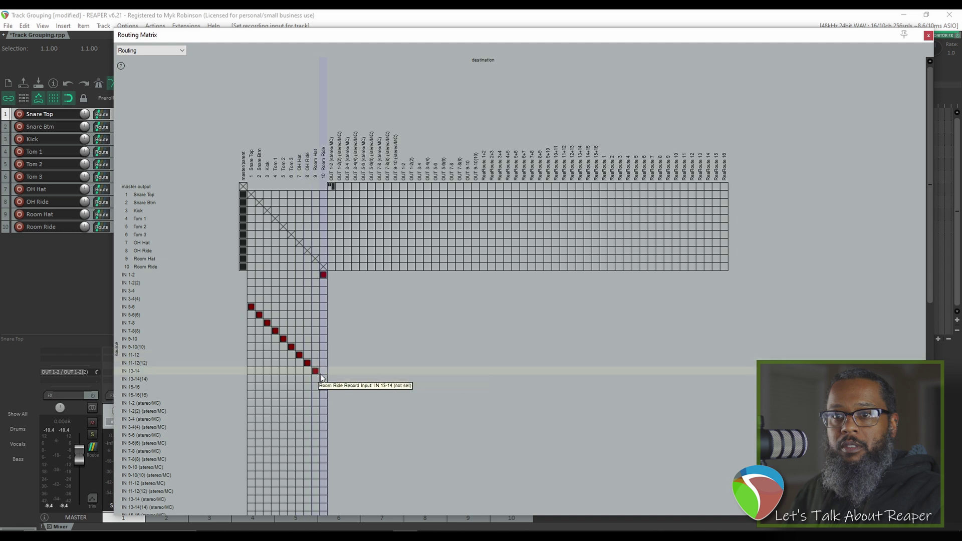
pyautogui.click(323, 378)
pyautogui.hotkey('alt', 'r')
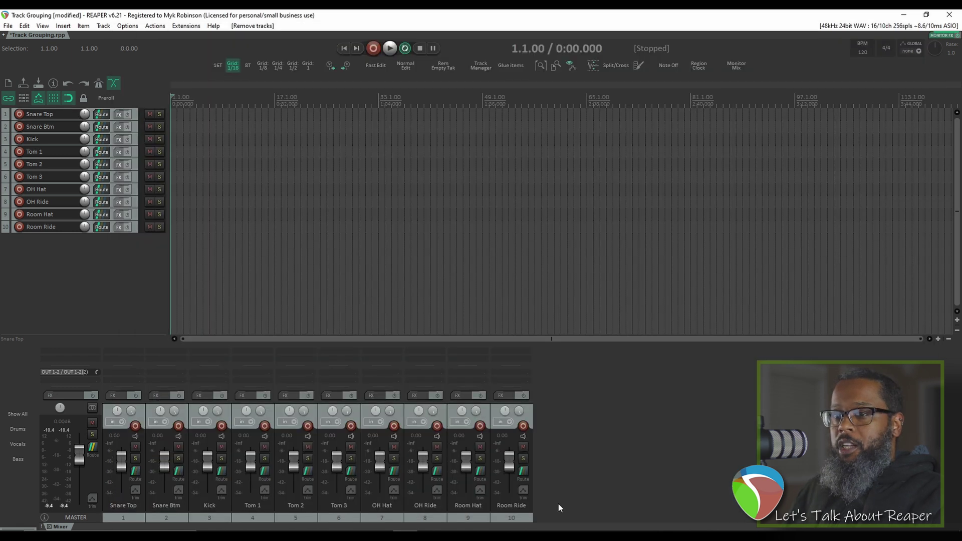
# Add a track named Drum Bus above Snare Top and make it a folder over all drum tracks
pyautogui.doubleClick(557, 505)
pyautogui.moveTo(558, 503); pyautogui.dragTo(116, 513)
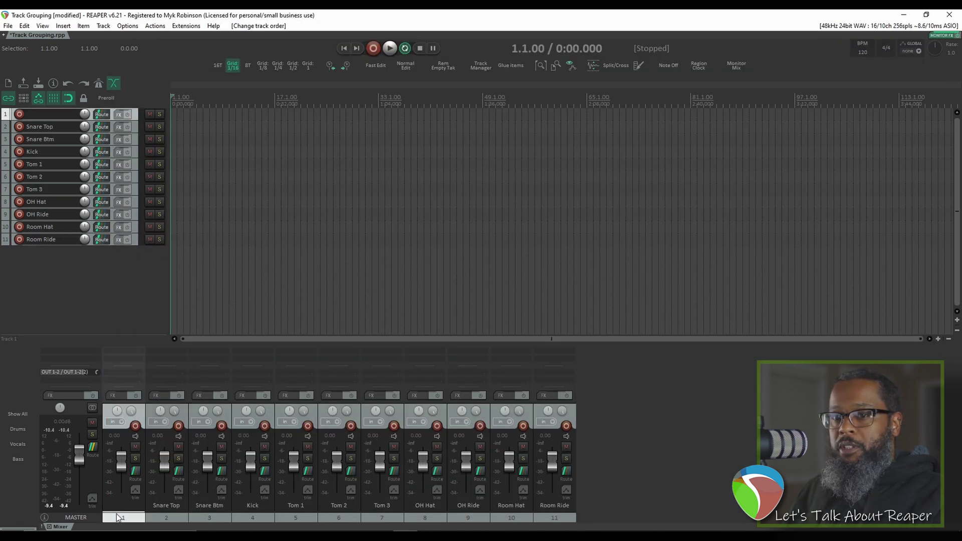
pyautogui.doubleClick(123, 505)
pyautogui.write('Drum')
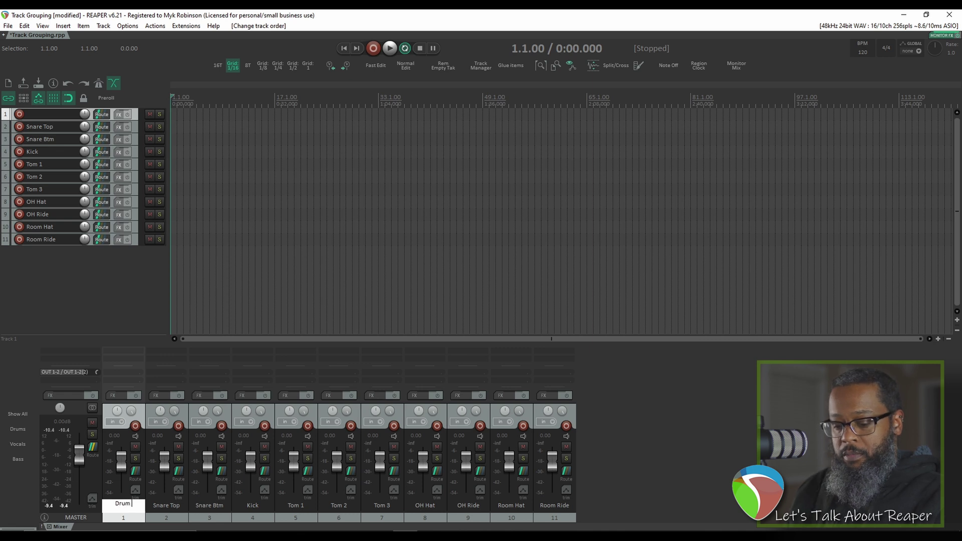
pyautogui.write(' Bus')
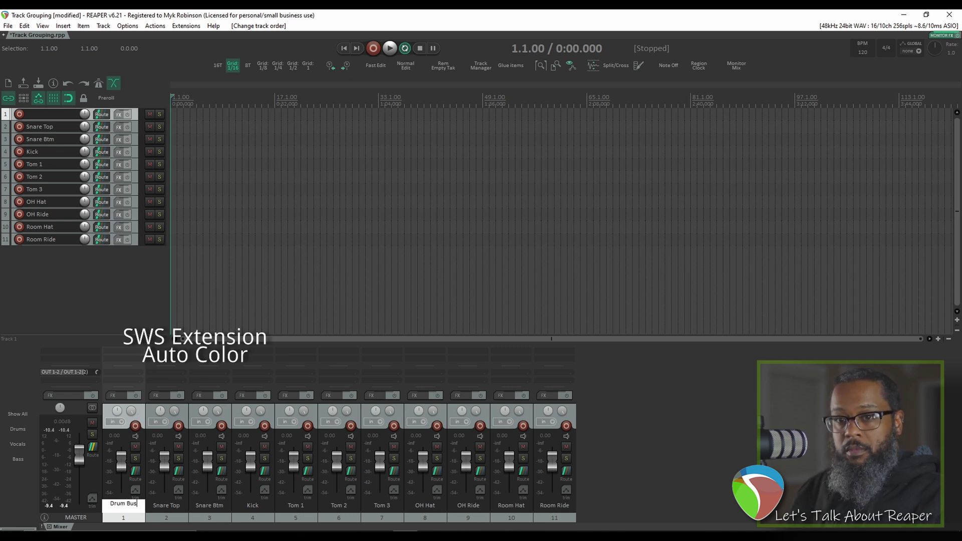
pyautogui.press('Return')
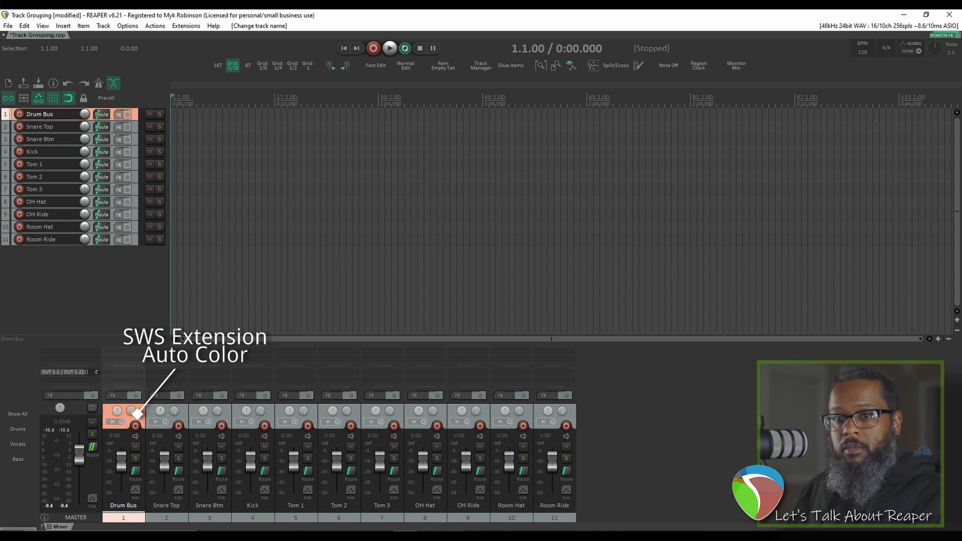
pyautogui.keyDown('shift'); pyautogui.click(562, 521); pyautogui.keyUp('shift')
pyautogui.hotkey('ctrl', 'shift', 'f')
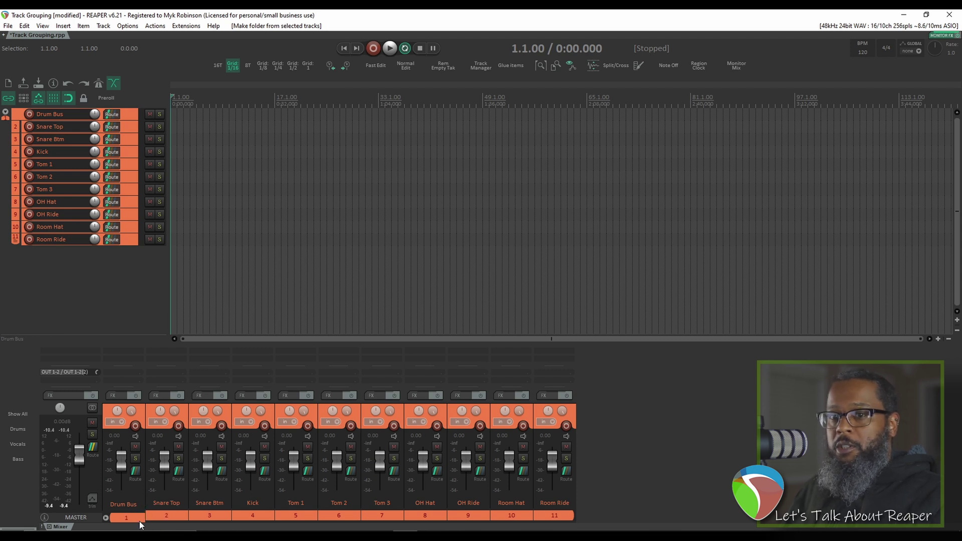
# Select Drum Bus through Room Ride and enable Record Arm Follow for Group 1
pyautogui.click(123, 519)
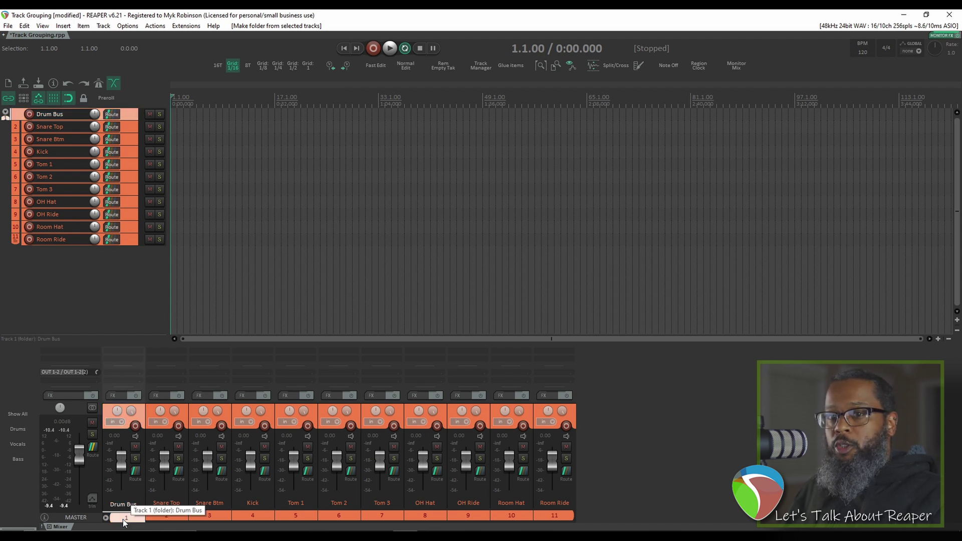
pyautogui.keyDown('shift'); pyautogui.click(555, 514); pyautogui.keyUp('shift')
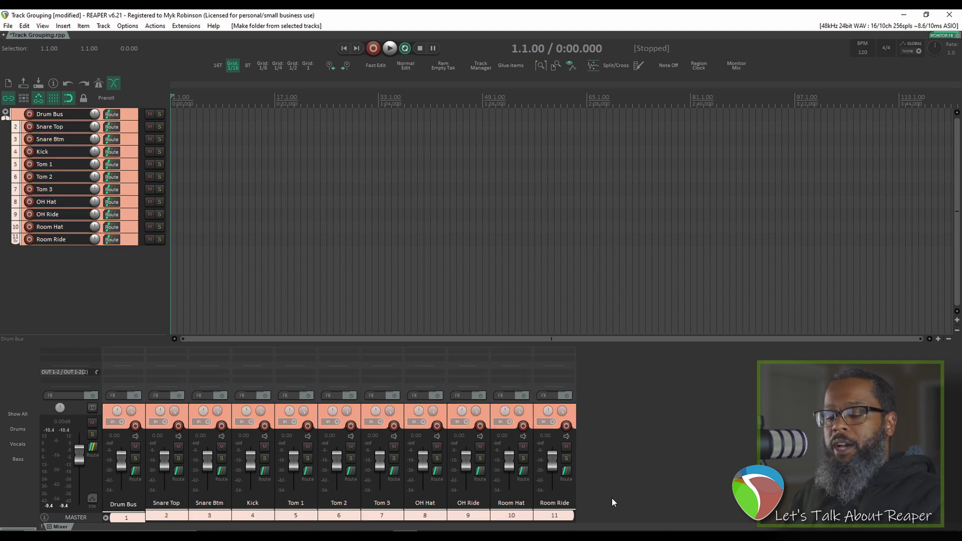
pyautogui.hotkey('shift', 'g')
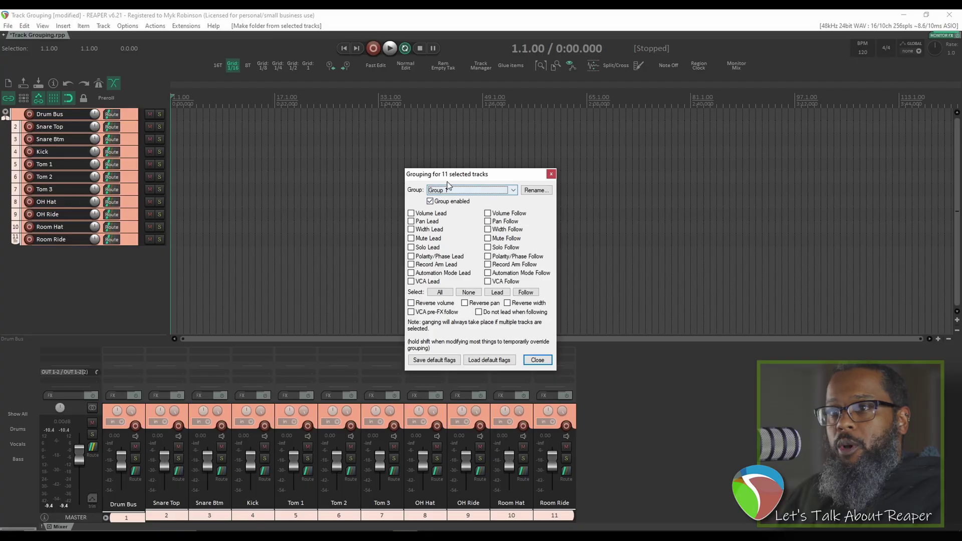
pyautogui.click(487, 265)
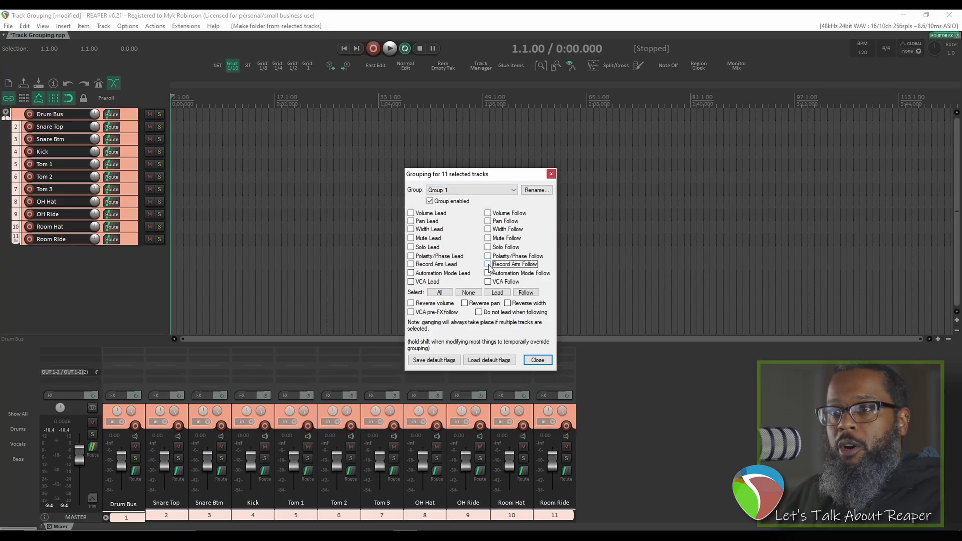
pyautogui.click(539, 360)
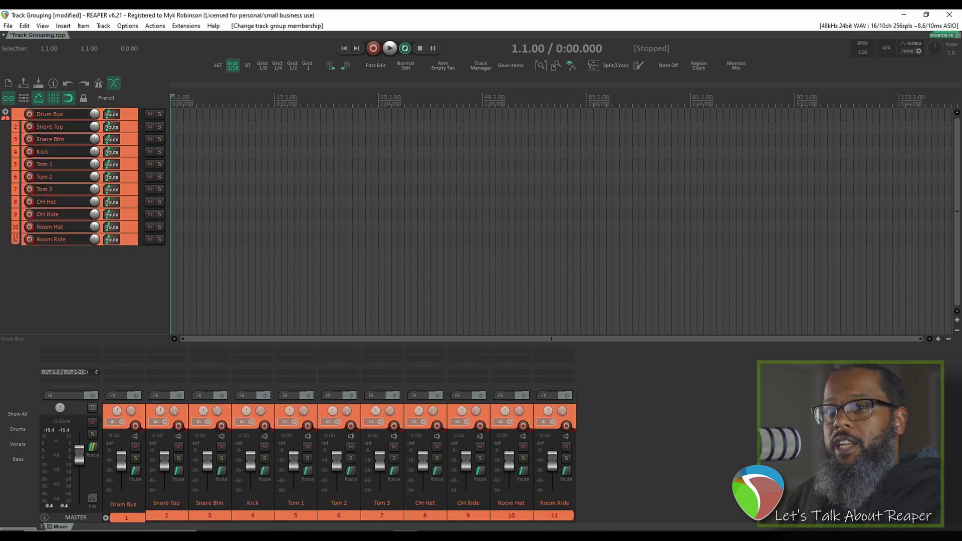
# Select only Drum Bus and tick Record Arm Lead for Group 1
pyautogui.click(128, 516)
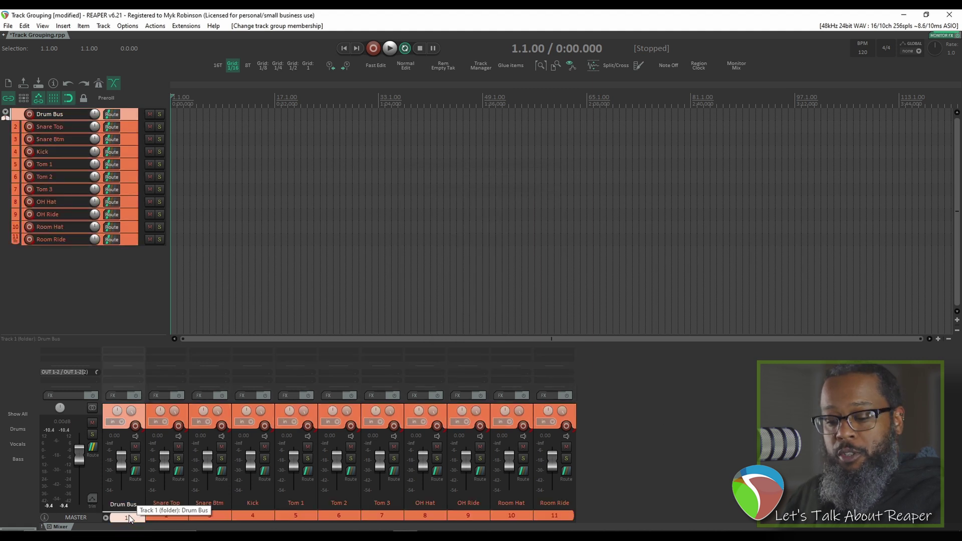
pyautogui.hotkey('shift', 'g')
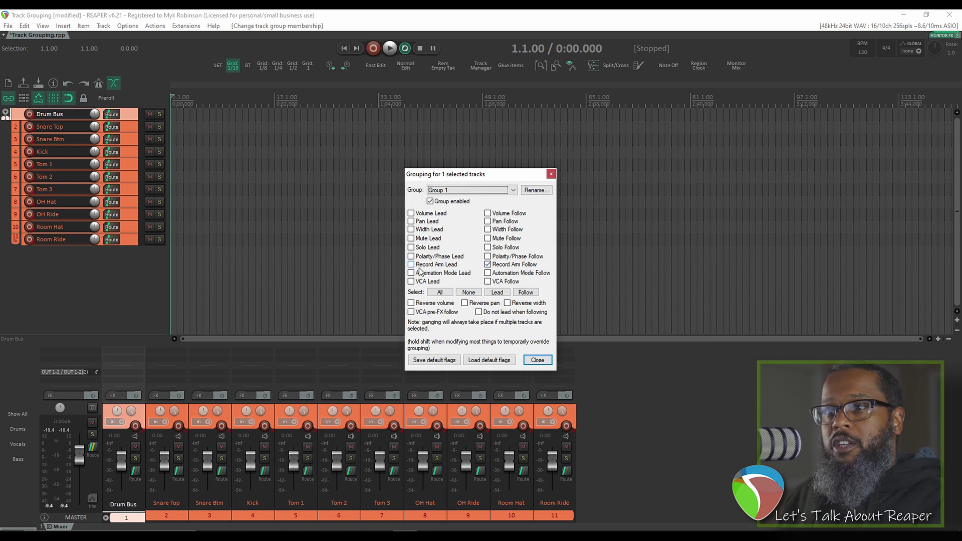
pyautogui.click(411, 266)
pyautogui.click(411, 265)
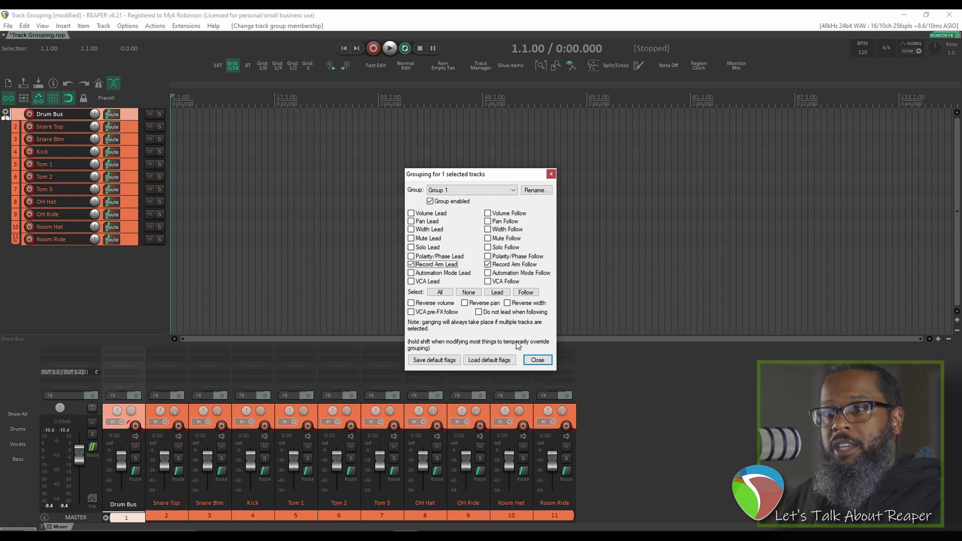
# Set Drum Bus's record mode to Record: disable (input monitoring only)
pyautogui.click(537, 360)
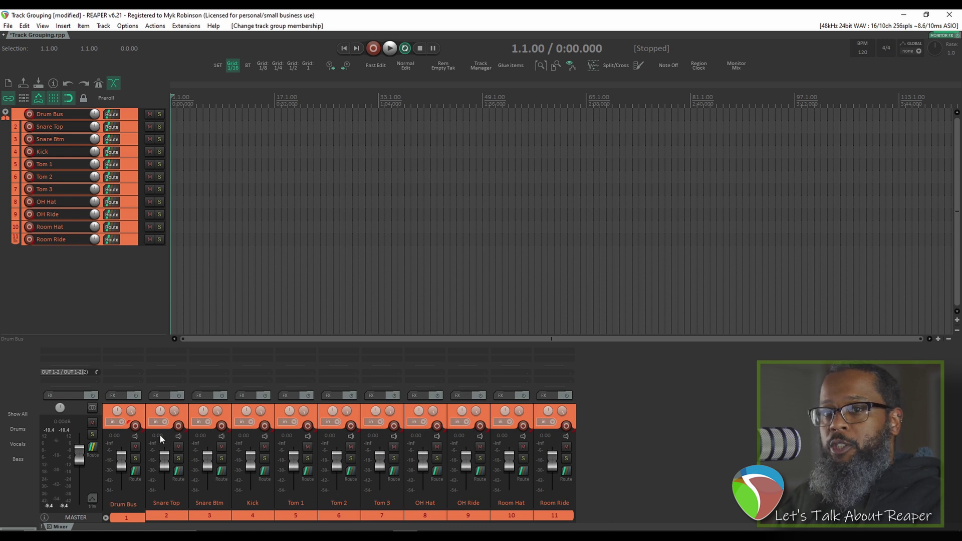
pyautogui.rightClick(136, 427)
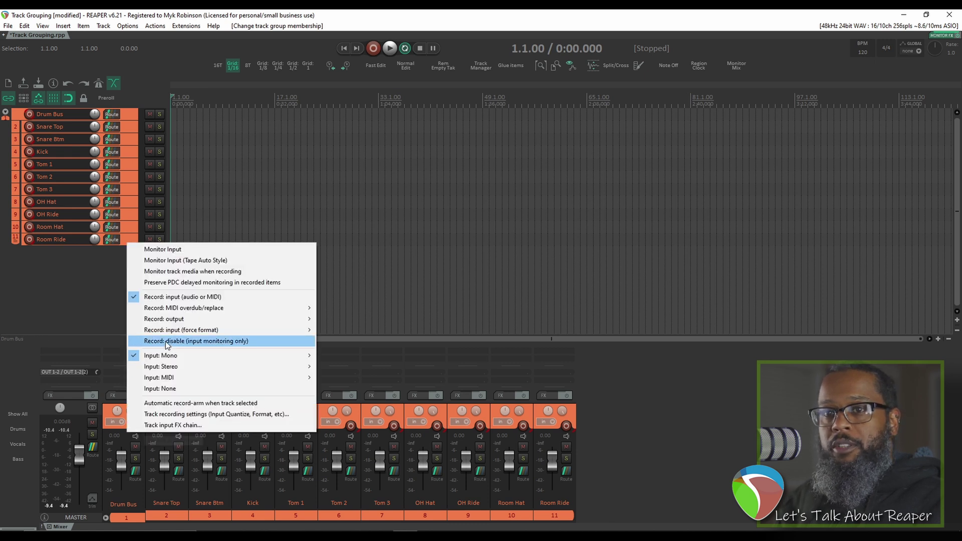
pyautogui.click(165, 341)
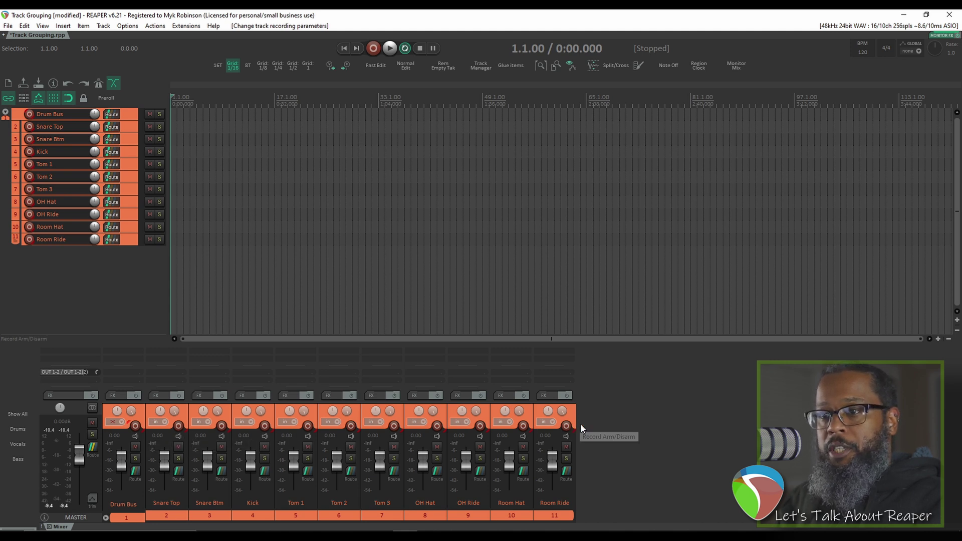
pyautogui.click(135, 424)
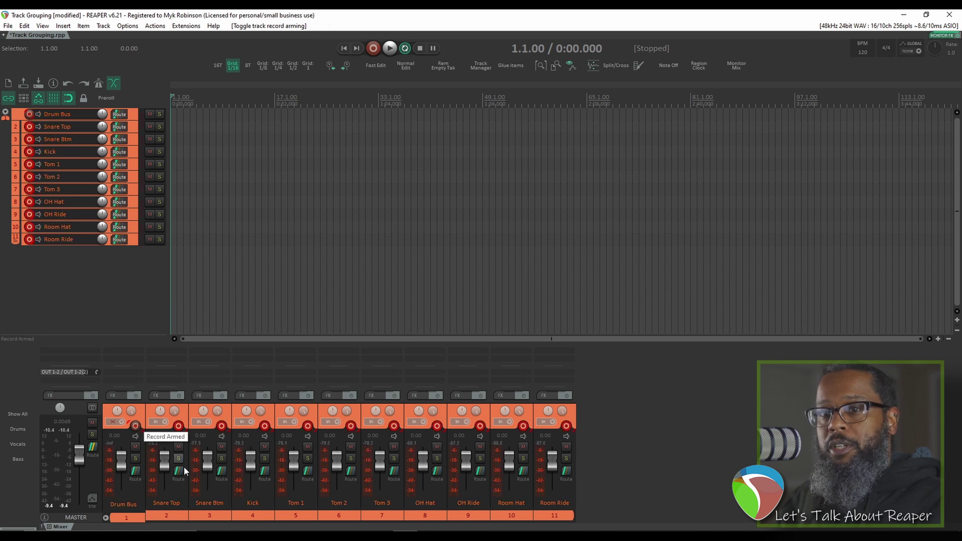
pyautogui.click(135, 427)
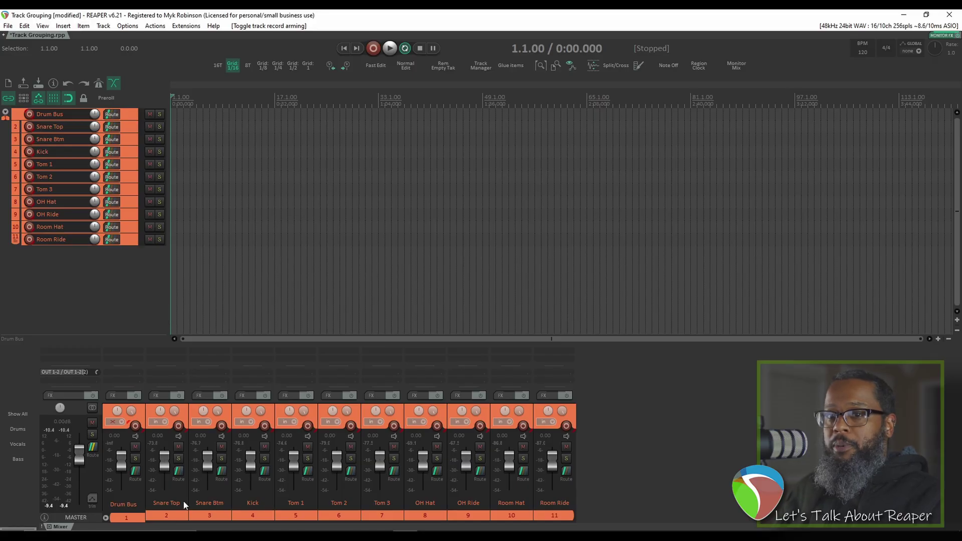
pyautogui.click(176, 514)
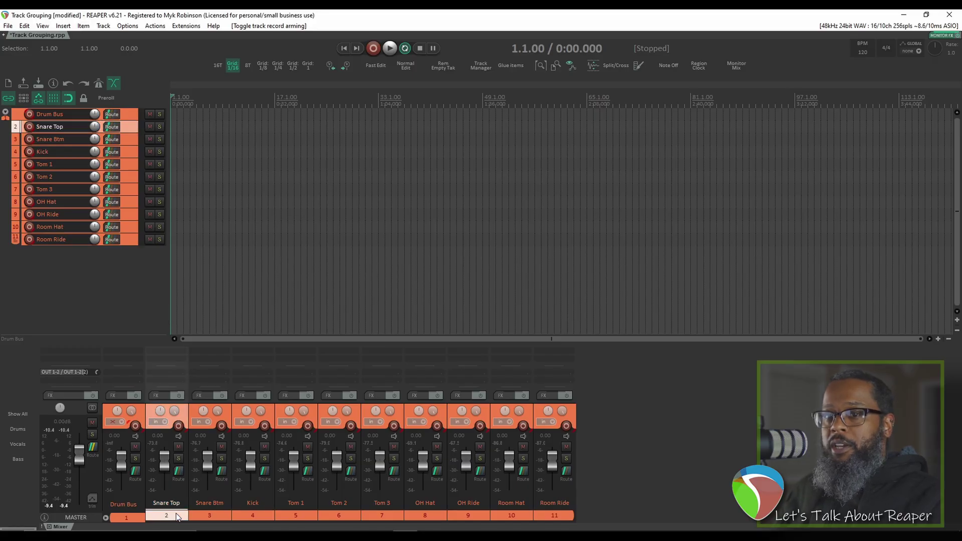
# Tick Record Arm Lead for Snare Top through Room Ride and test arming the drums together
pyautogui.keyDown('shift'); pyautogui.click(561, 512); pyautogui.keyUp('shift')
pyautogui.hotkey('shift', 'g')
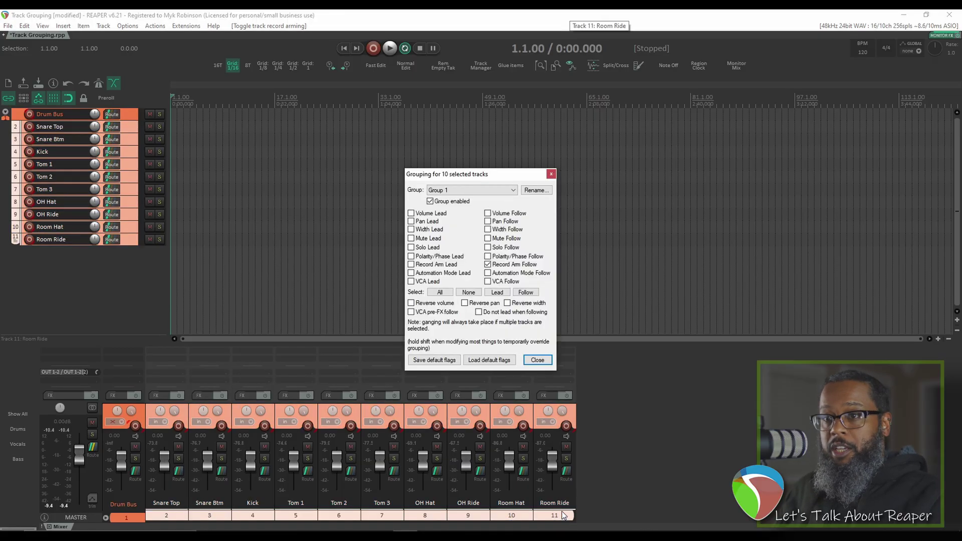
pyautogui.click(411, 265)
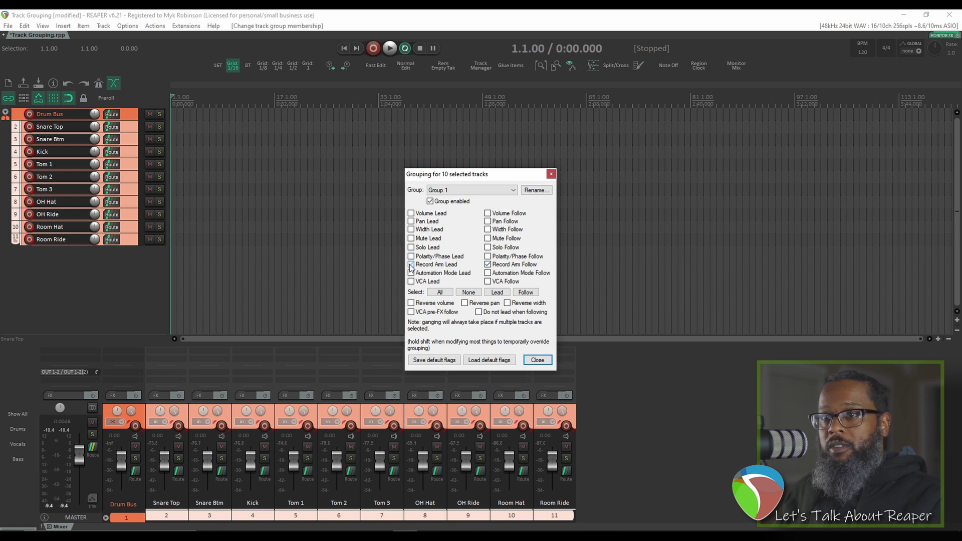
pyautogui.click(537, 360)
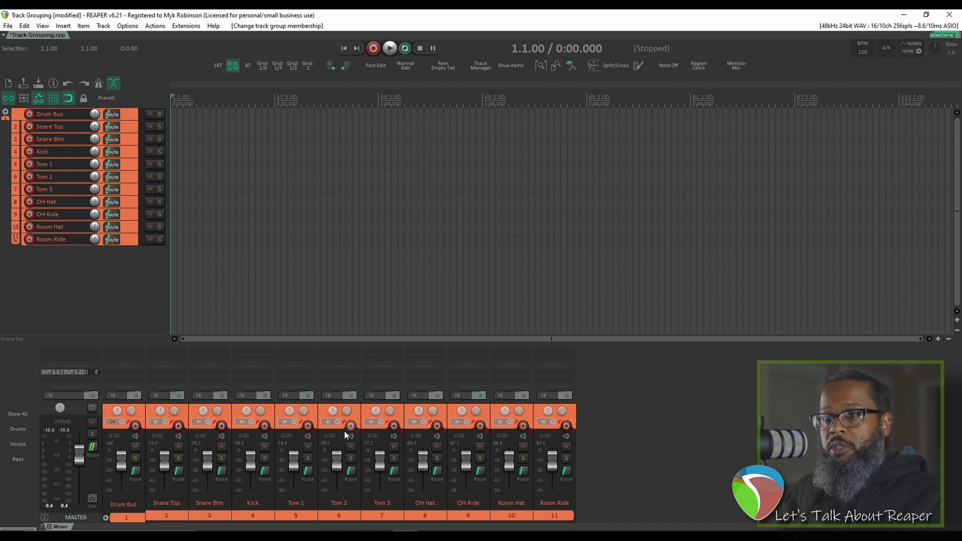
pyautogui.click(393, 425)
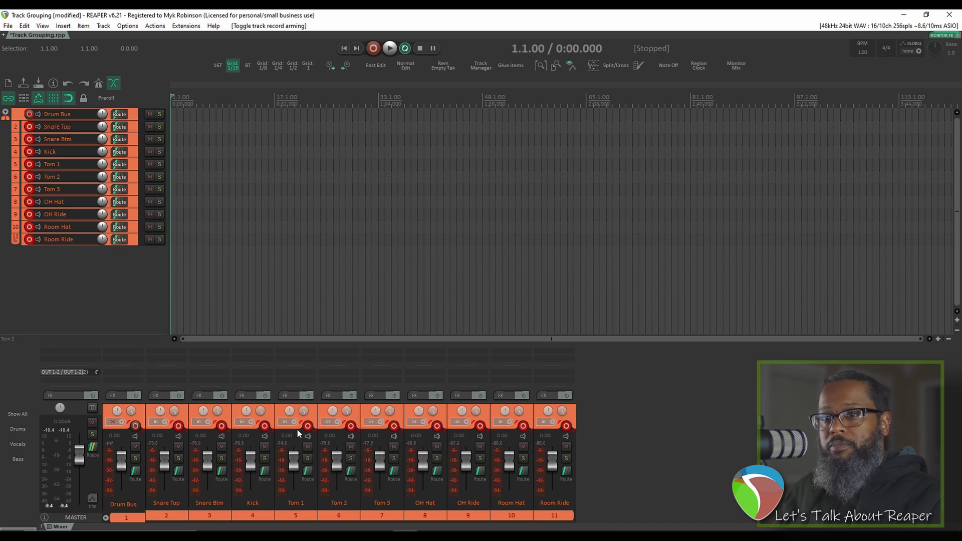
# Untick Record Arm Lead for Snare Top through Room Ride, leaving them as followers only
pyautogui.click(170, 515)
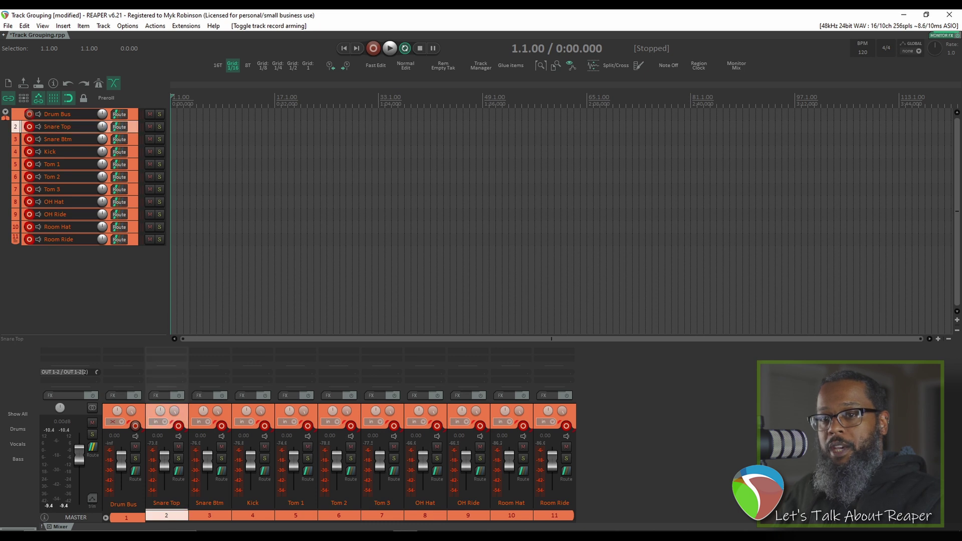
pyautogui.keyDown('shift'); pyautogui.click(561, 518); pyautogui.keyUp('shift')
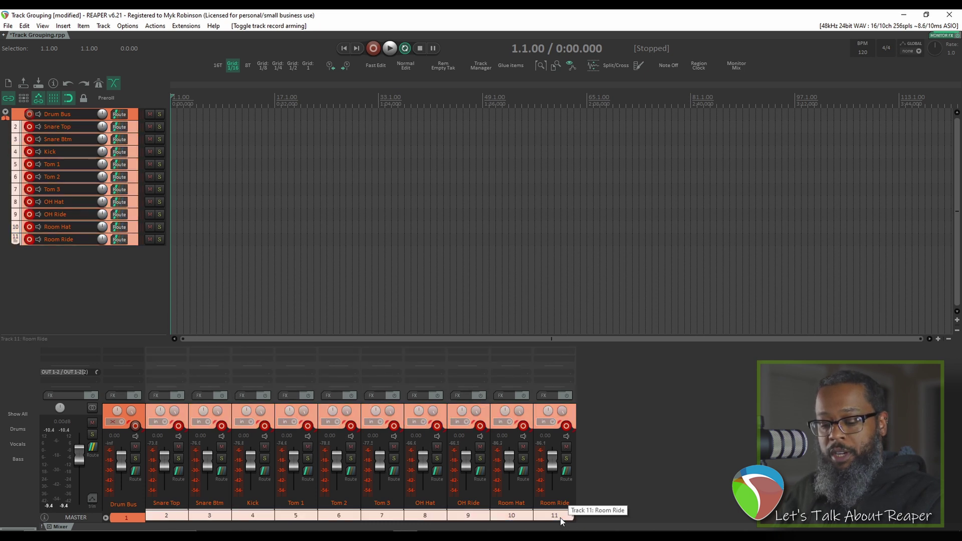
pyautogui.hotkey('shift', 'g')
pyautogui.click(411, 264)
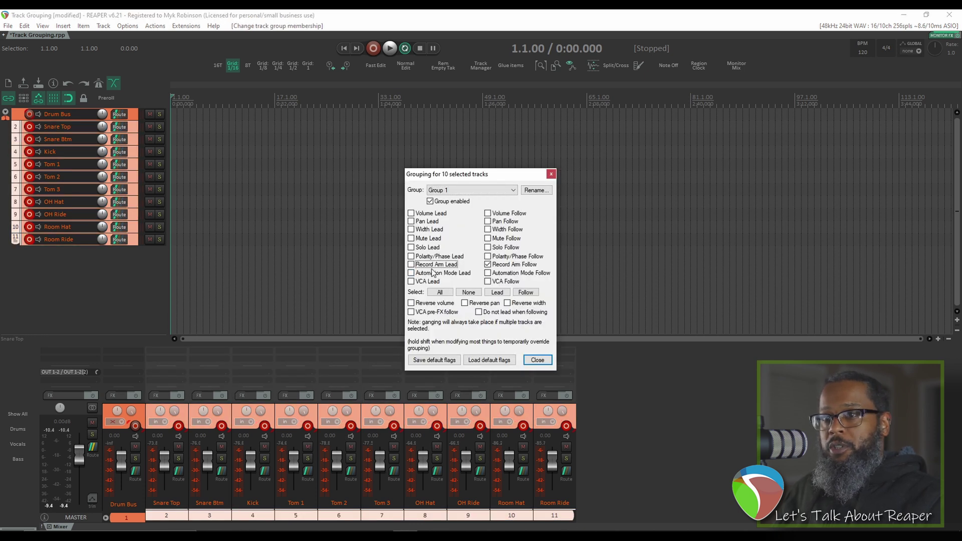
pyautogui.click(539, 360)
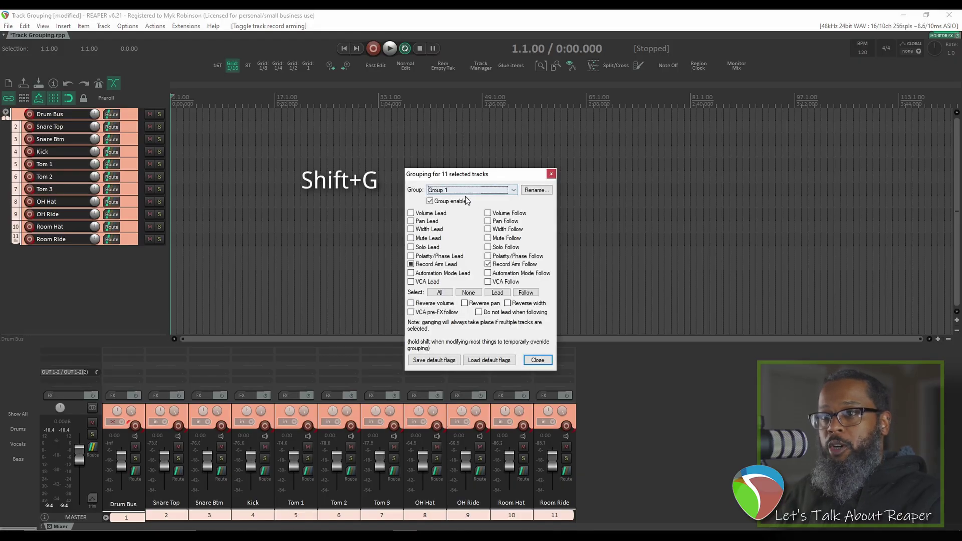
# Rename Group 1 to 'Drums - Record Arm' and close the grouping settings
pyautogui.click(536, 190)
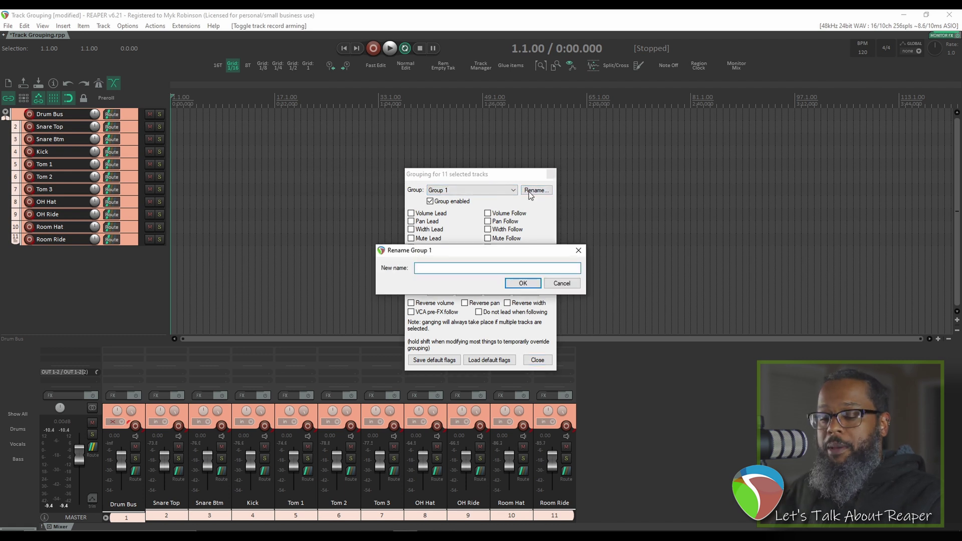
pyautogui.write('Drums - Record Arm')
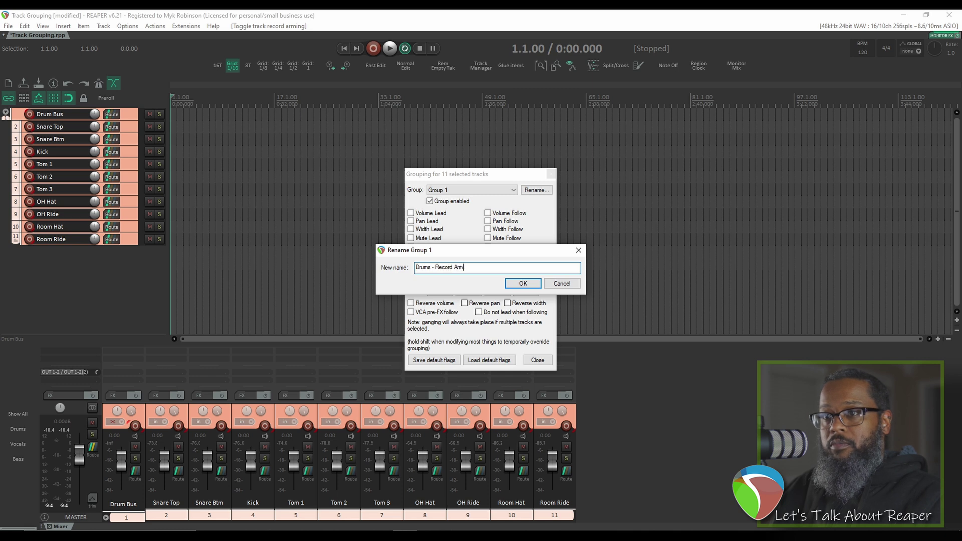
pyautogui.press('Return')
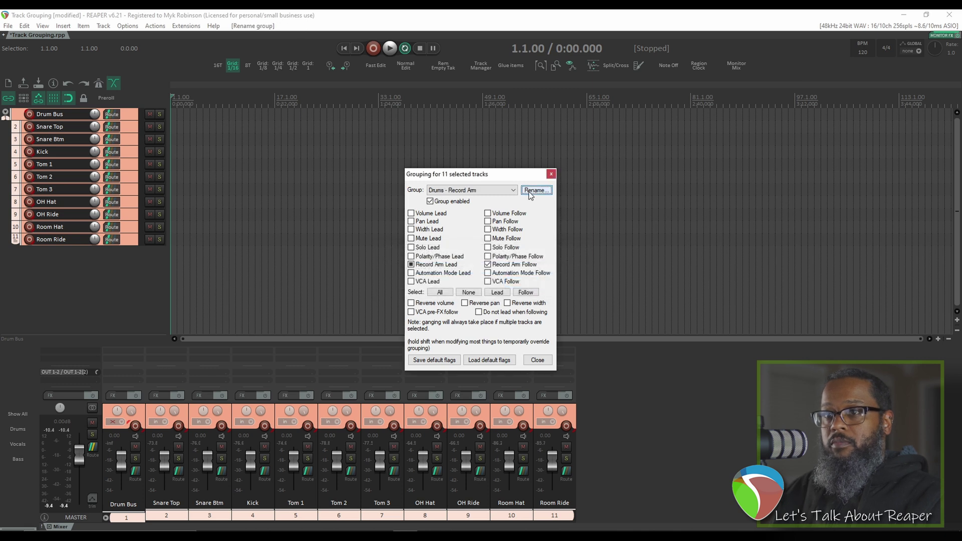
pyautogui.click(537, 359)
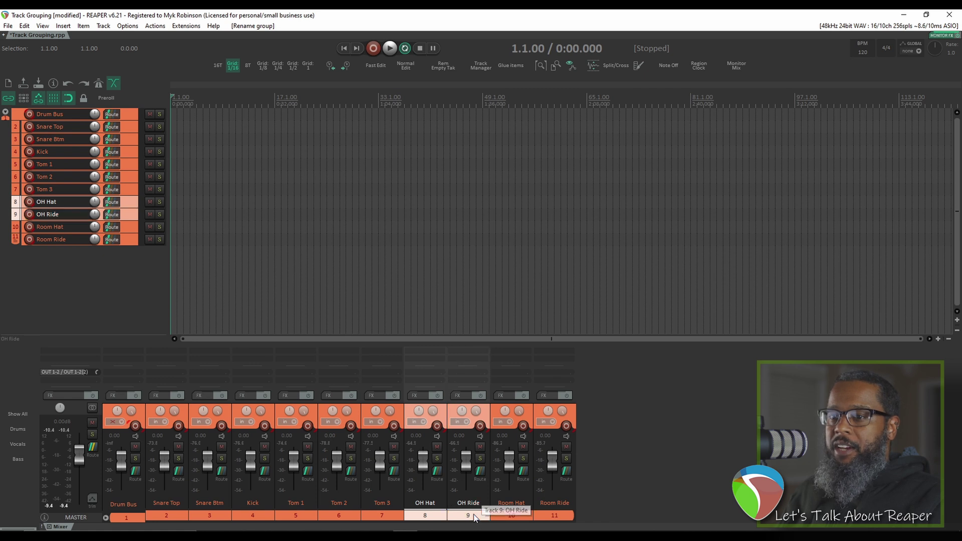
# For OH Hat and OH Ride, pick Group 2 and rename it 'OH Panning'
pyautogui.hotkey('shift', 'g')
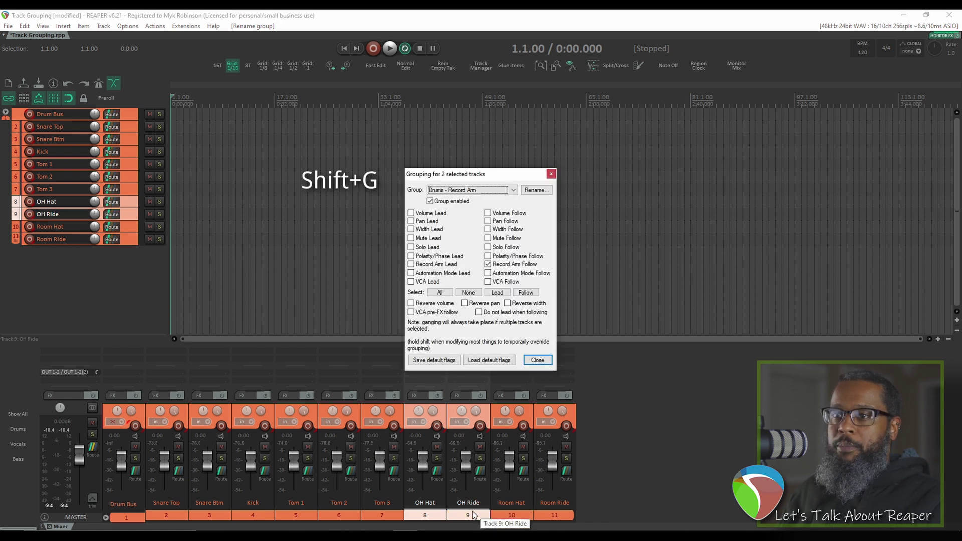
pyautogui.click(514, 191)
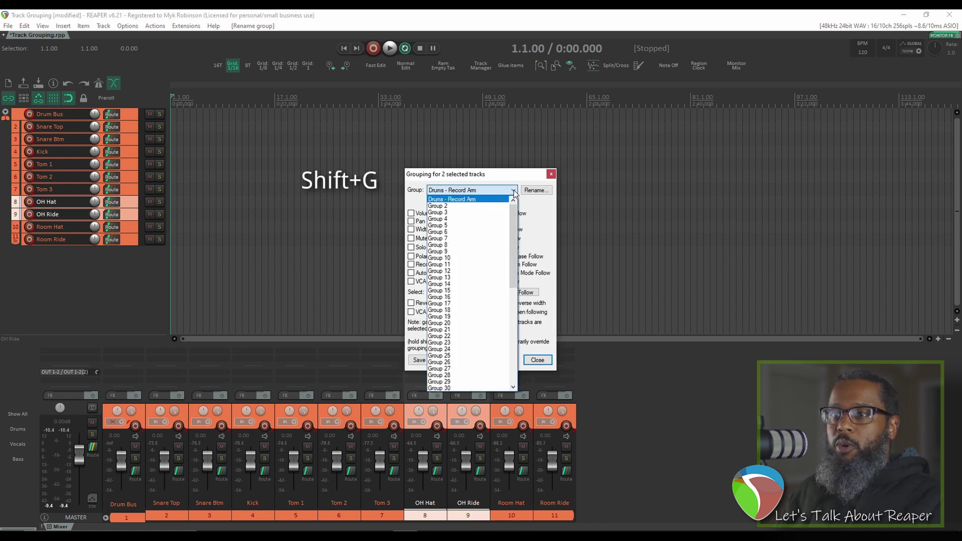
pyautogui.click(469, 206)
pyautogui.click(535, 190)
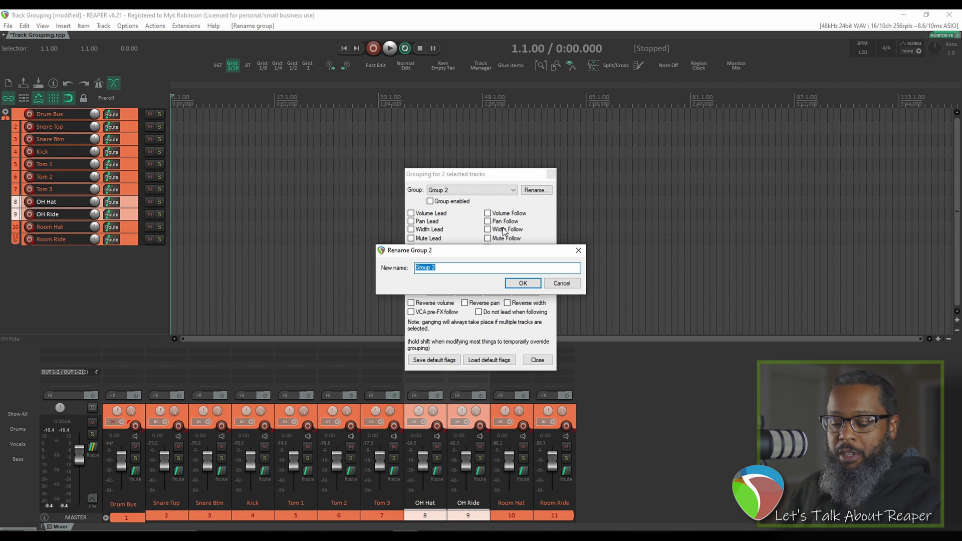
pyautogui.write('OH Panning')
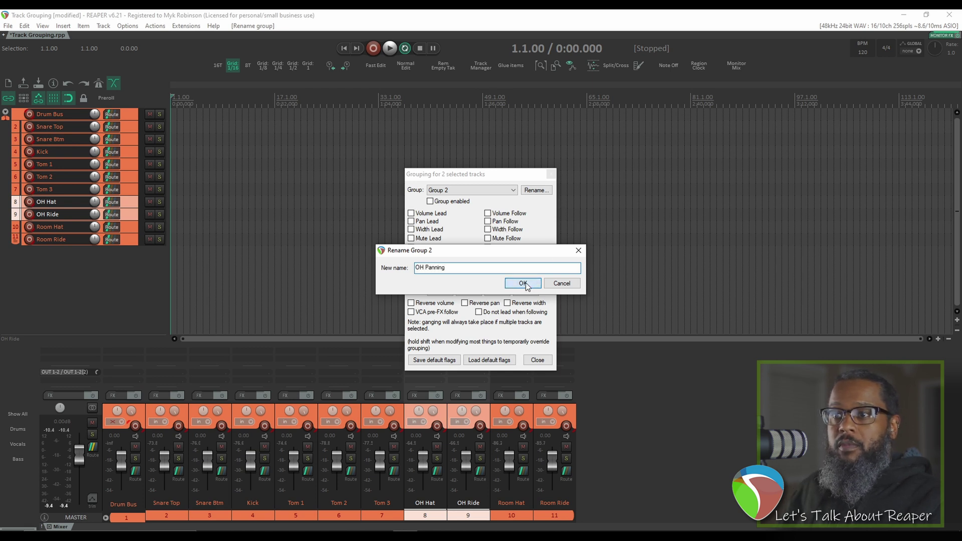
pyautogui.click(522, 283)
# Enable OH Panning with Pan Lead, Pan Follow and Do not lead when following
pyautogui.click(435, 203)
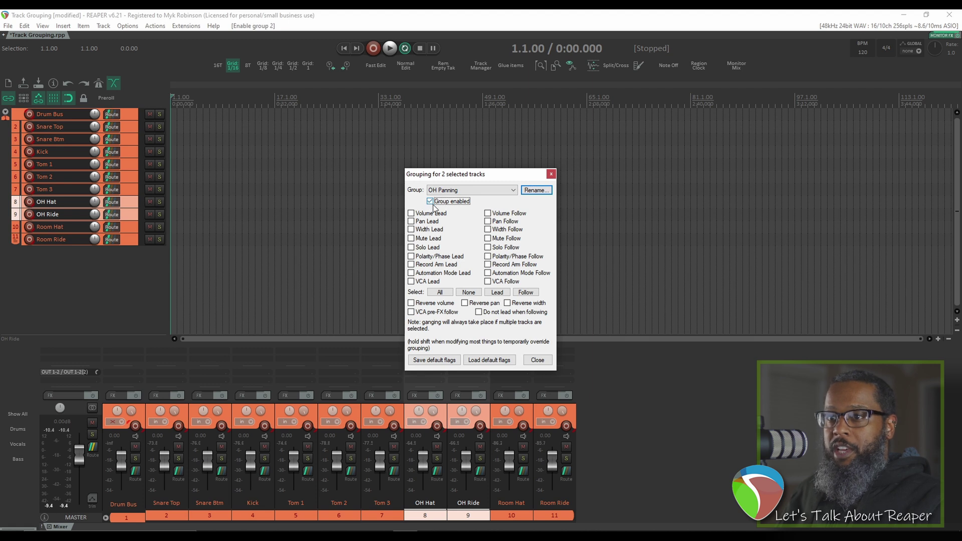
pyautogui.click(411, 221)
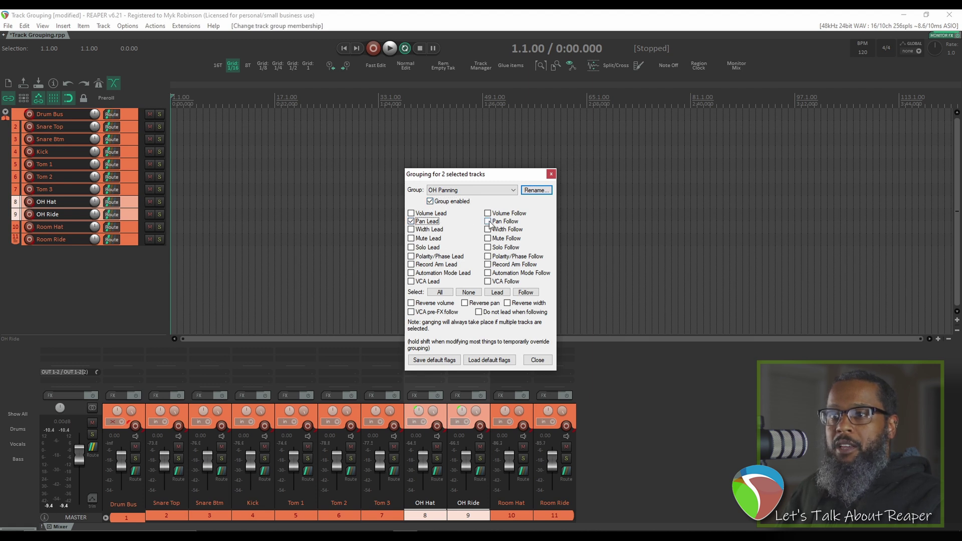
pyautogui.click(489, 222)
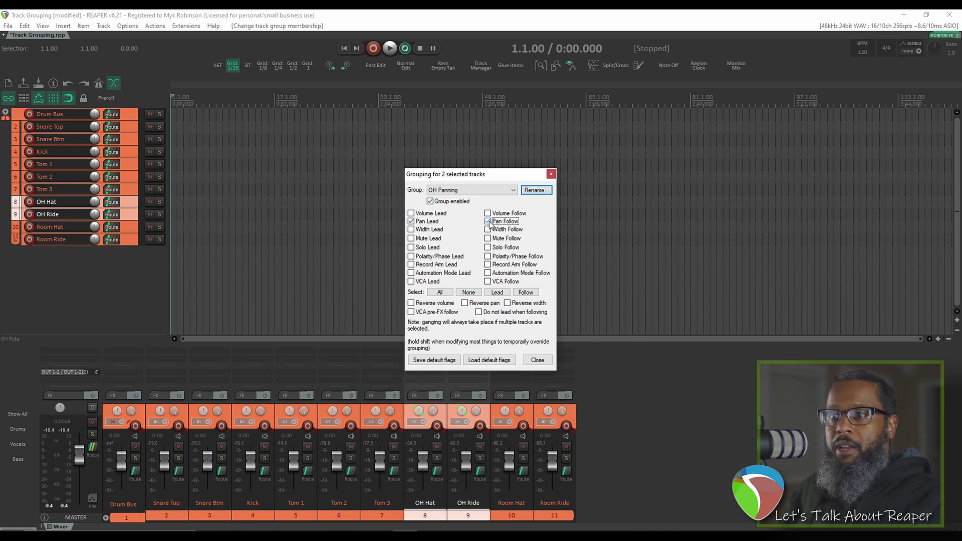
pyautogui.click(479, 312)
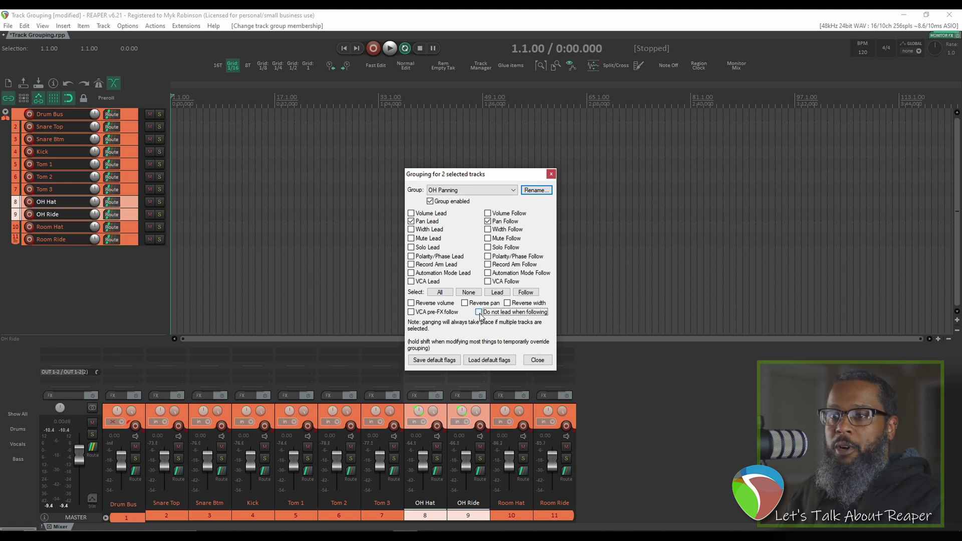
pyautogui.click(536, 360)
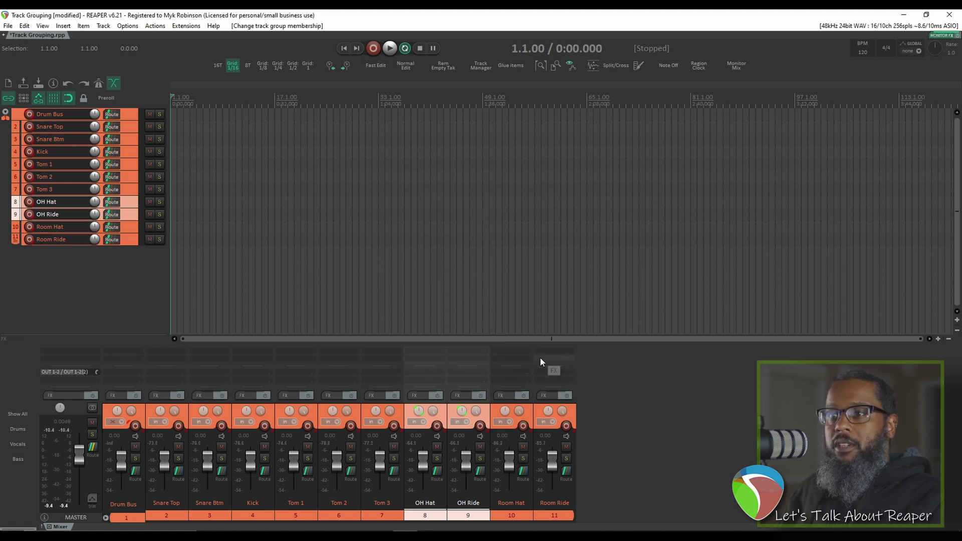
pyautogui.click(426, 414)
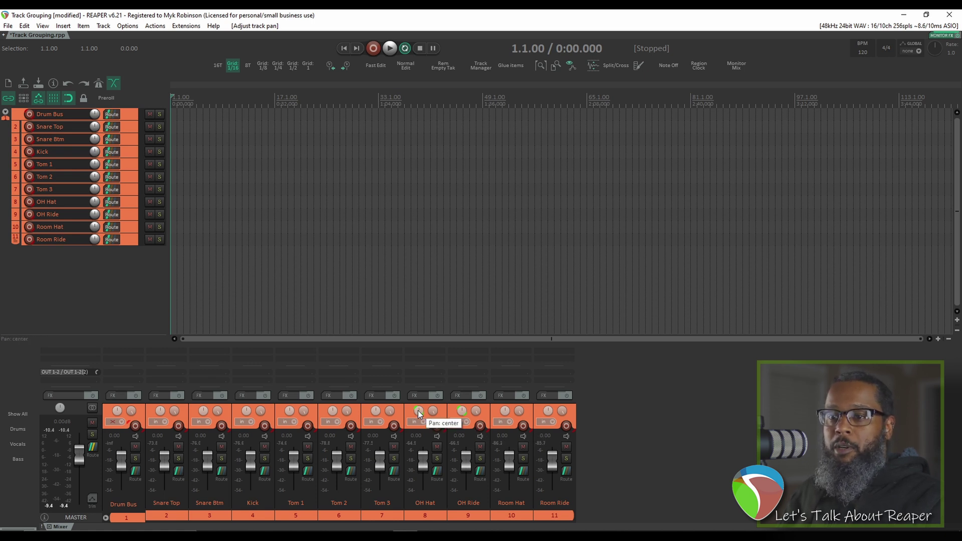
# Pan the OH Hat overhead fully left to 100%L, then select the OH Ride track
pyautogui.moveTo(419, 412)
pyautogui.mouseDown()
pyautogui.moveTo(420, 450)
pyautogui.moveTo(420, 413)
pyautogui.mouseUp()
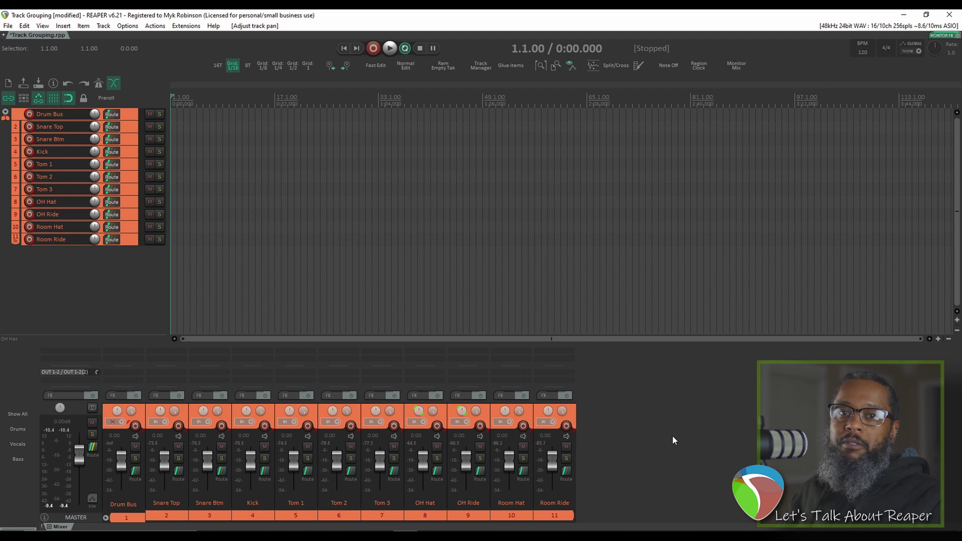
pyautogui.click(468, 515)
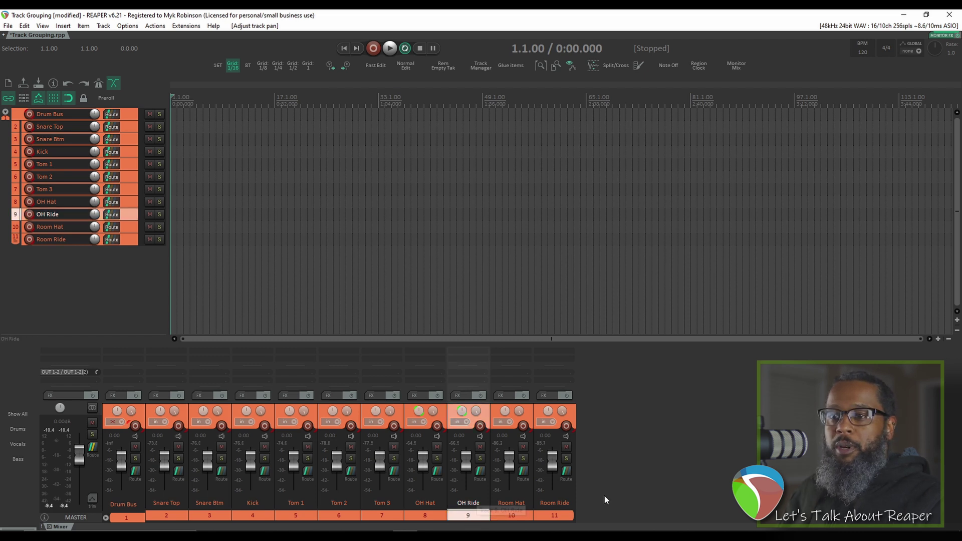
# Assign OH Ride to the OH Panning group with Reverse pan enabled
pyautogui.hotkey('shift', 'g')
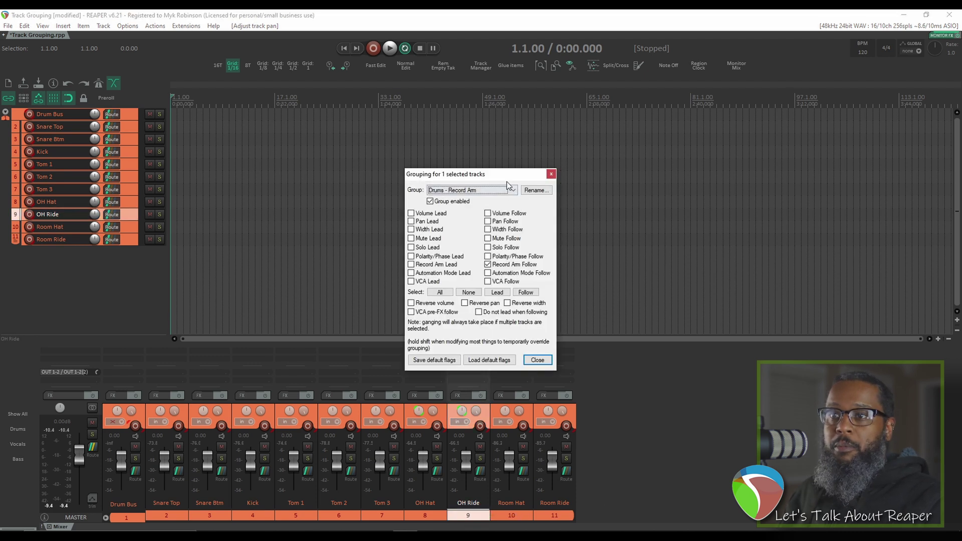
pyautogui.click(495, 191)
pyautogui.click(465, 205)
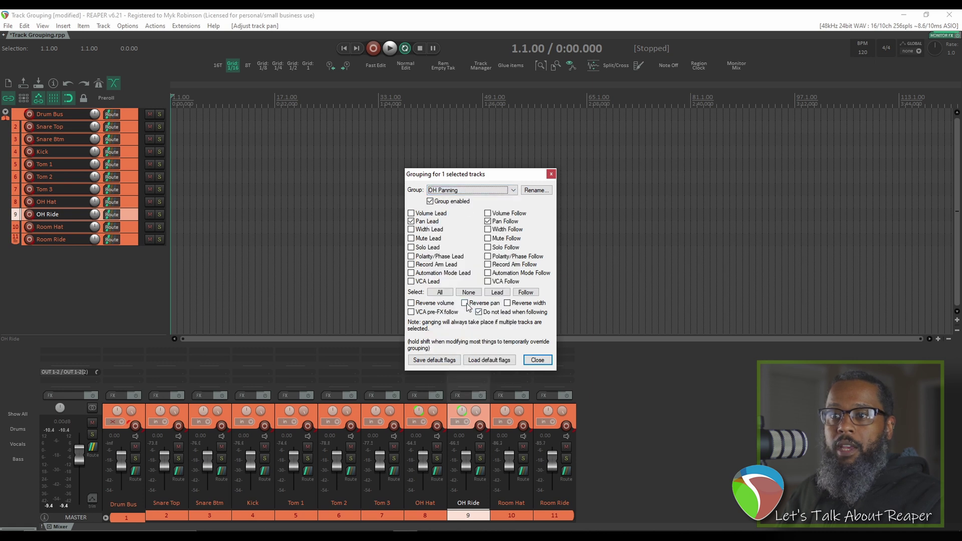
pyautogui.click(465, 303)
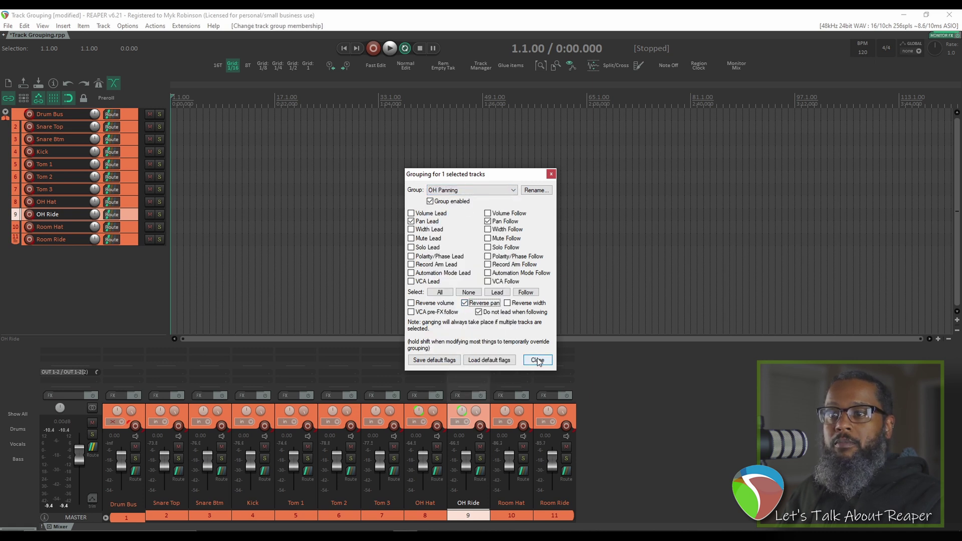